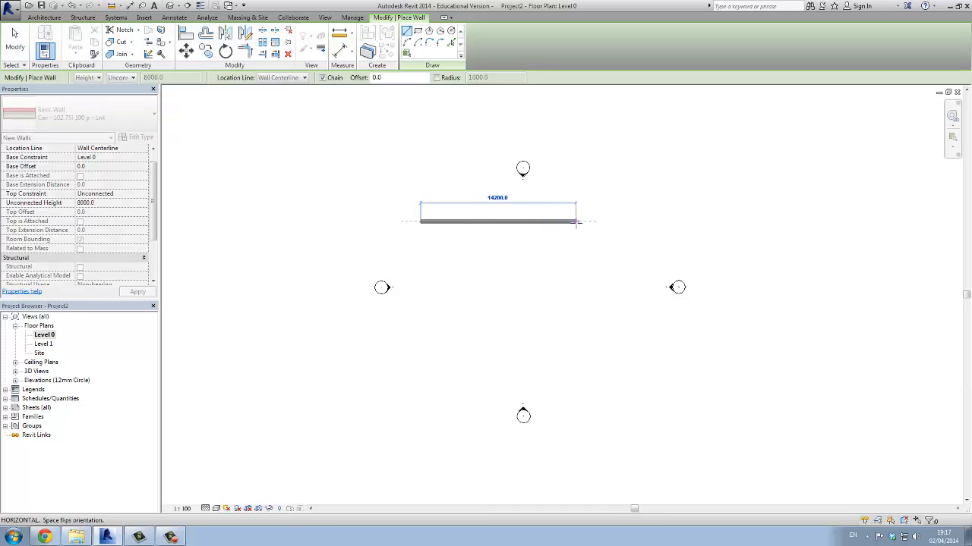
Finish a horizontal wall about 14200 mm long in the upper part of the Level 0 plan, between the elevation markers
click(575, 221)
right_click(597, 243)
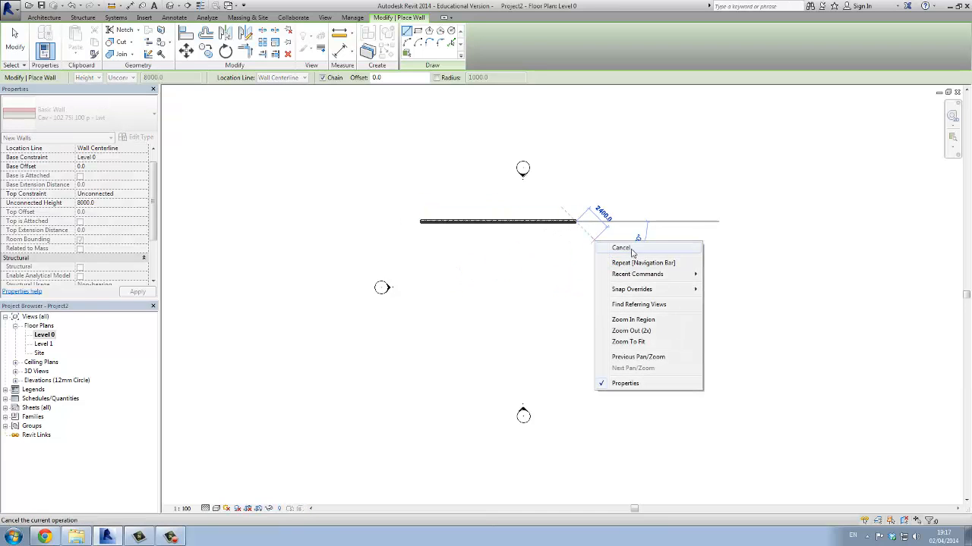
click(619, 248)
Draw a second horizontal wall just below the first, ending in line with its right end, and leave the Wall command
click(414, 254)
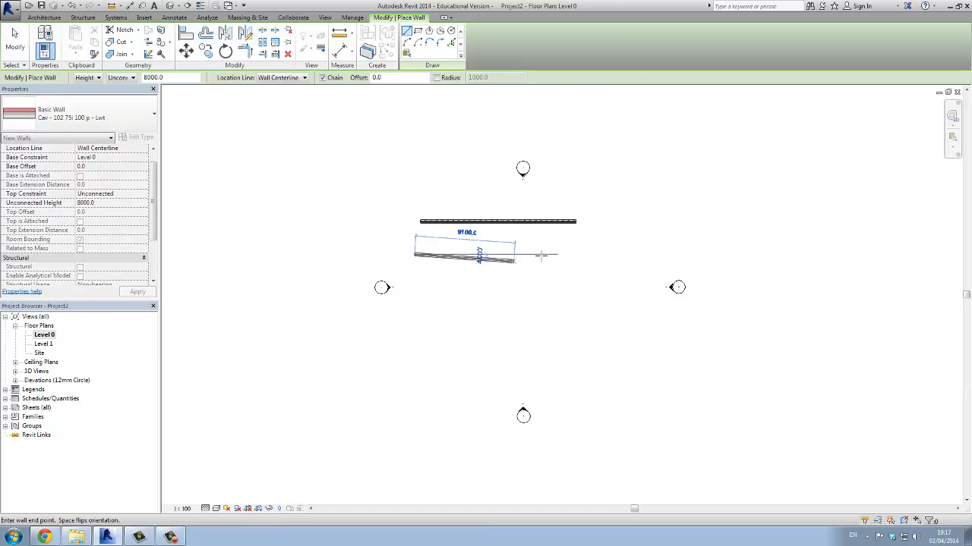
right_click(576, 253)
click(602, 257)
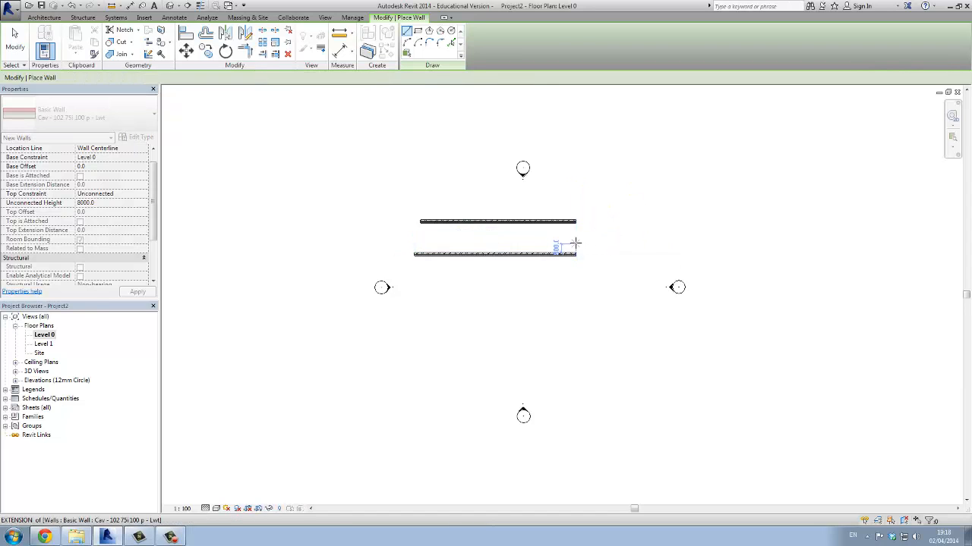
scroll(574, 243, up, 2)
right_click(546, 223)
click(571, 230)
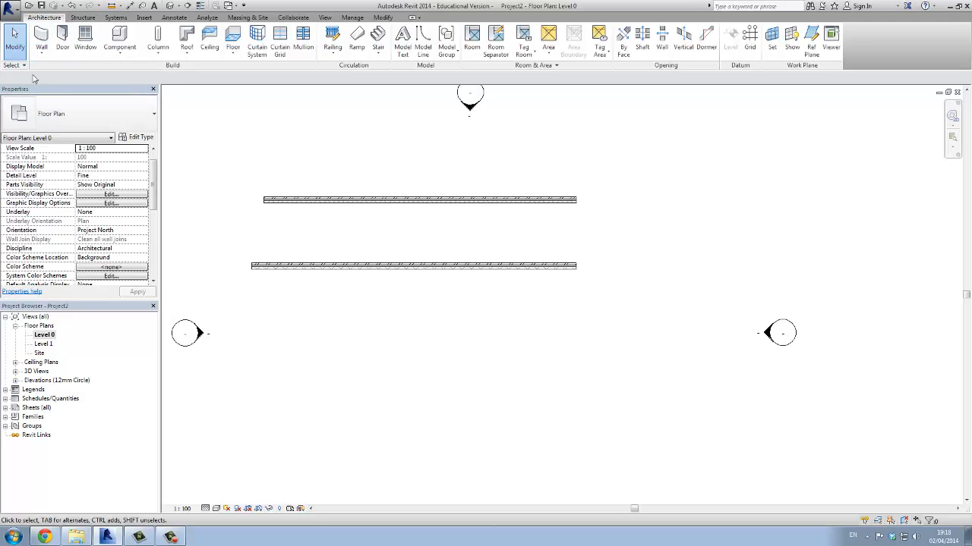
Duplicate the upper wall's type under the name "Double Leaf Conc Block"
click(298, 202)
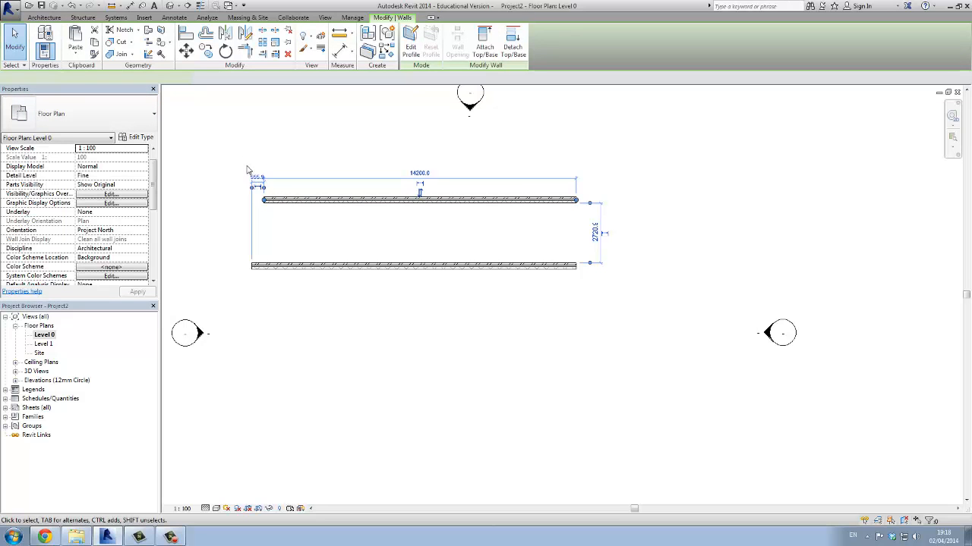
click(142, 138)
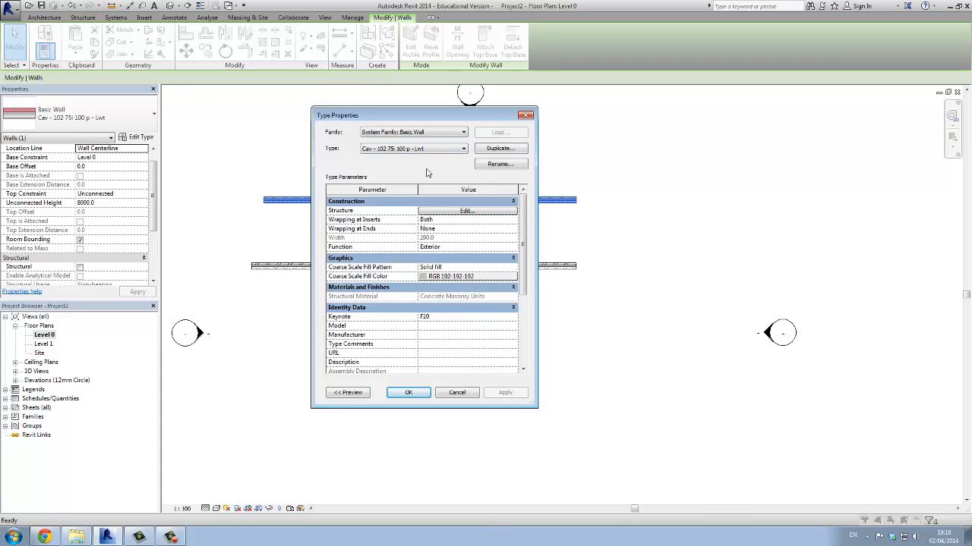
click(485, 150)
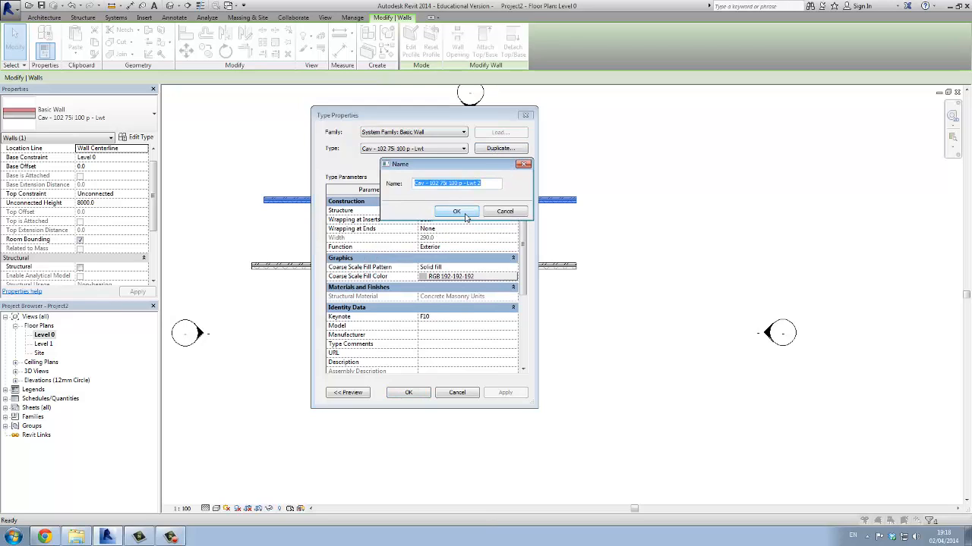
text(Double Leaf Conc Block)
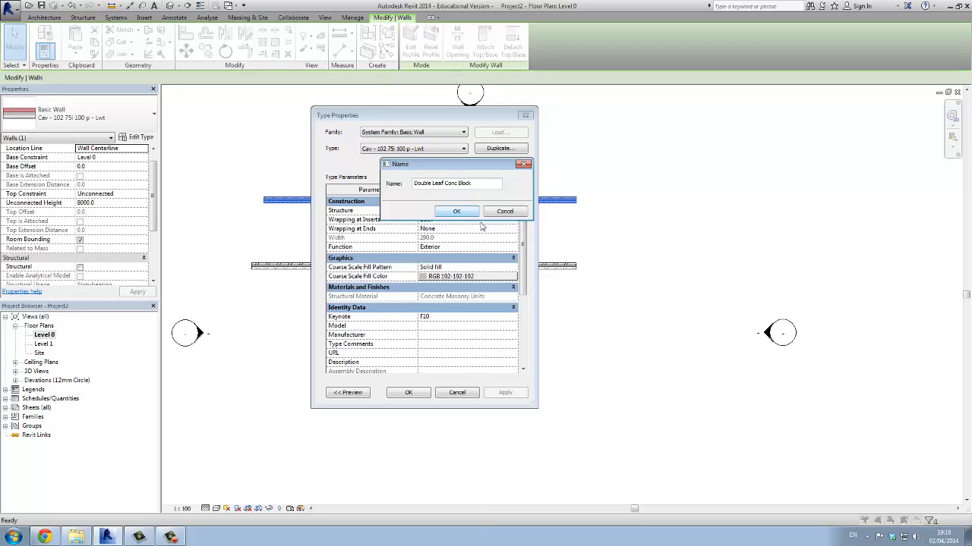
click(469, 214)
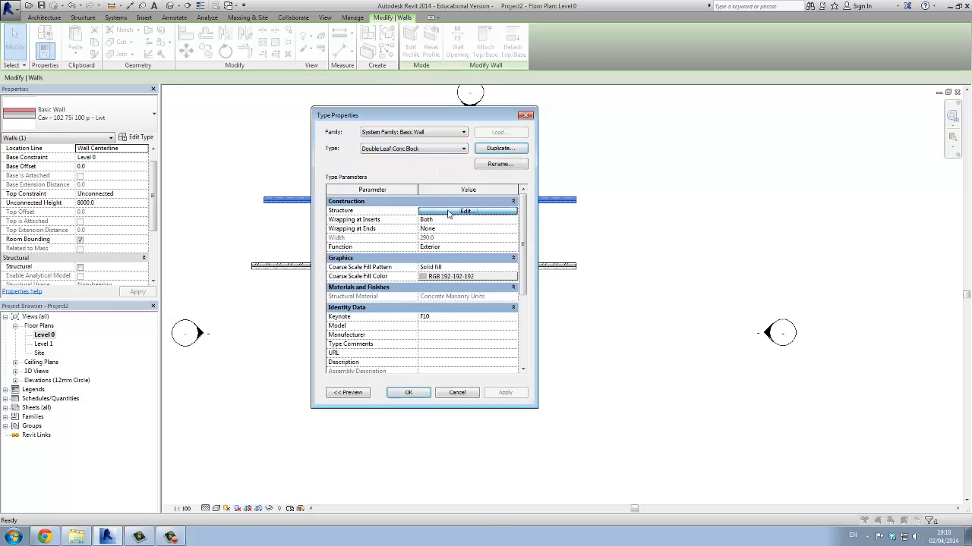
Open the new wall type's layer structure for editing and show its preview
click(448, 214)
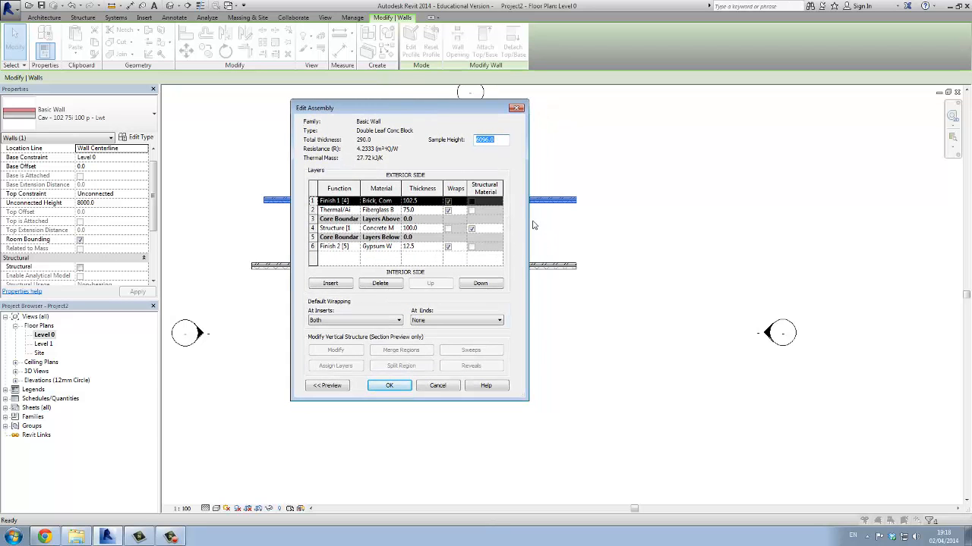
click(325, 386)
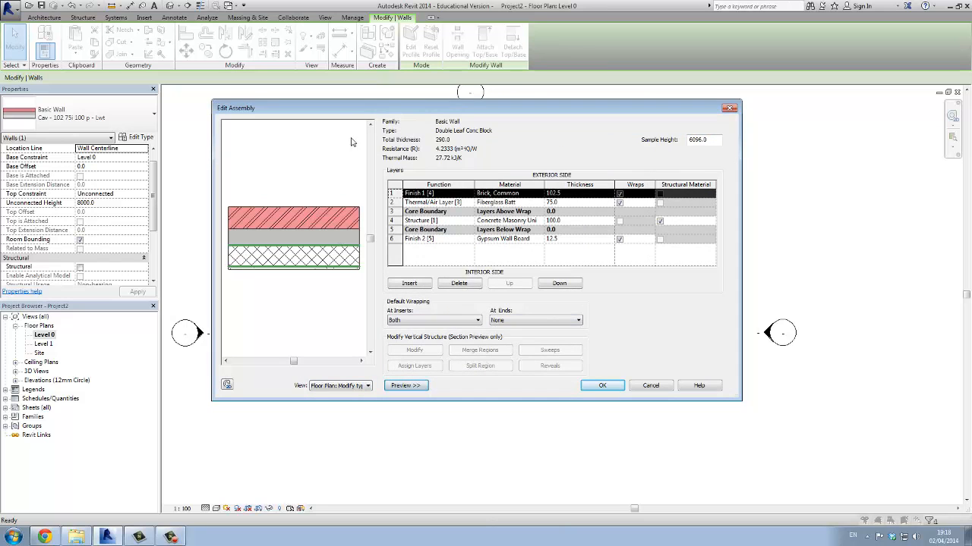
drag(355, 112, 315, 100)
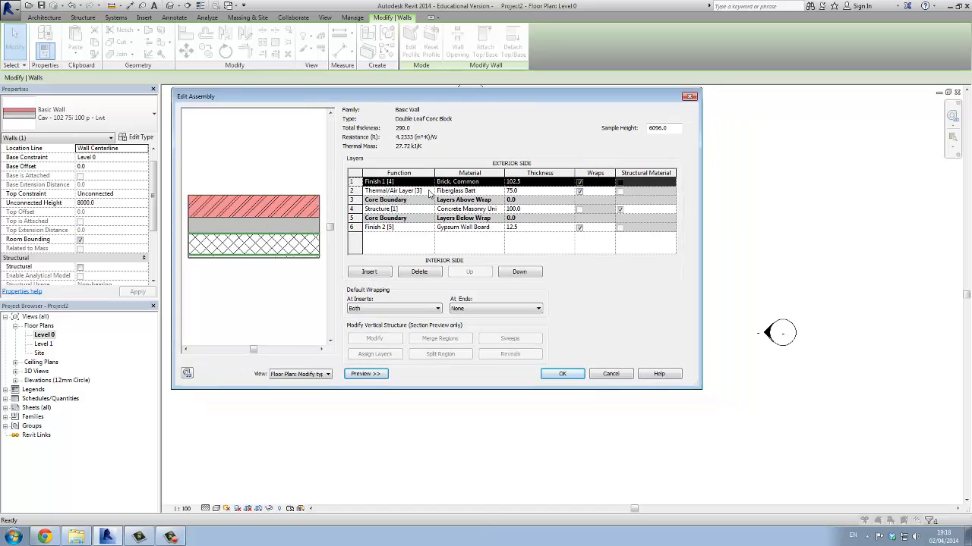
Change the material of the exterior Finish 1 [4] layer to Concrete Masonry Units
click(484, 183)
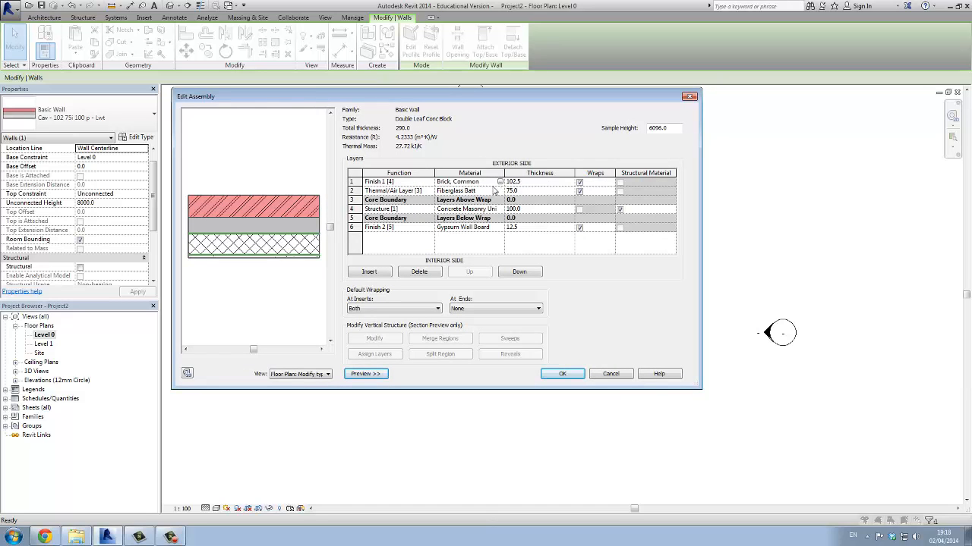
click(500, 183)
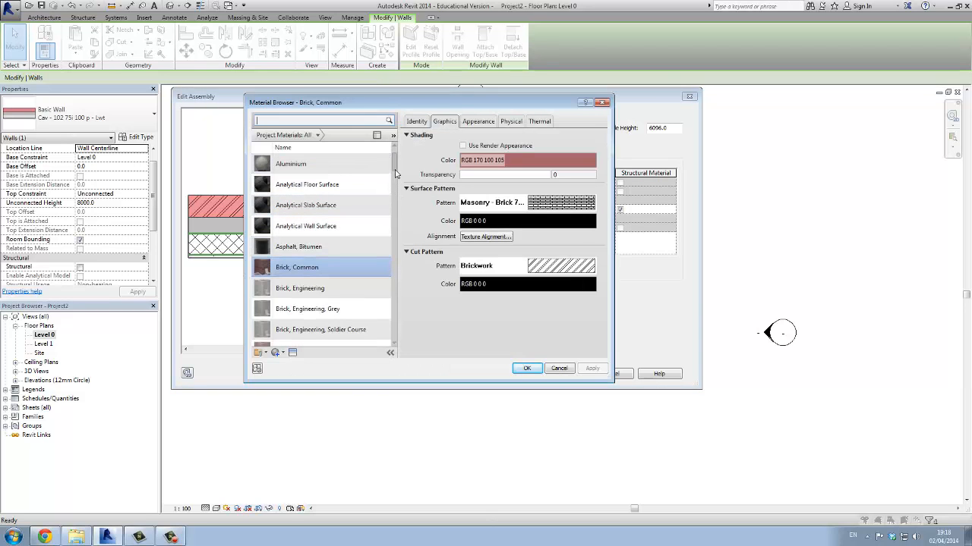
drag(394, 166, 391, 200)
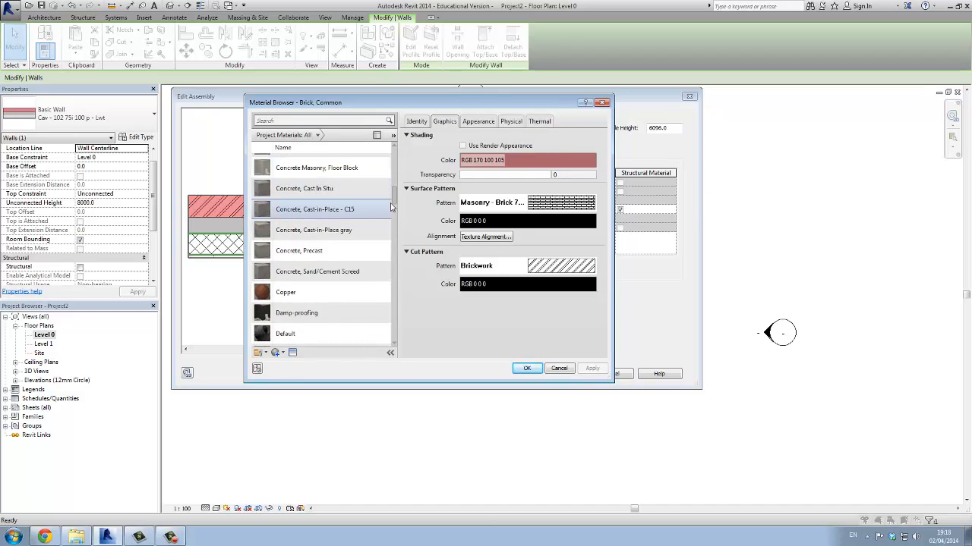
scroll(334, 186, up, 2)
click(353, 191)
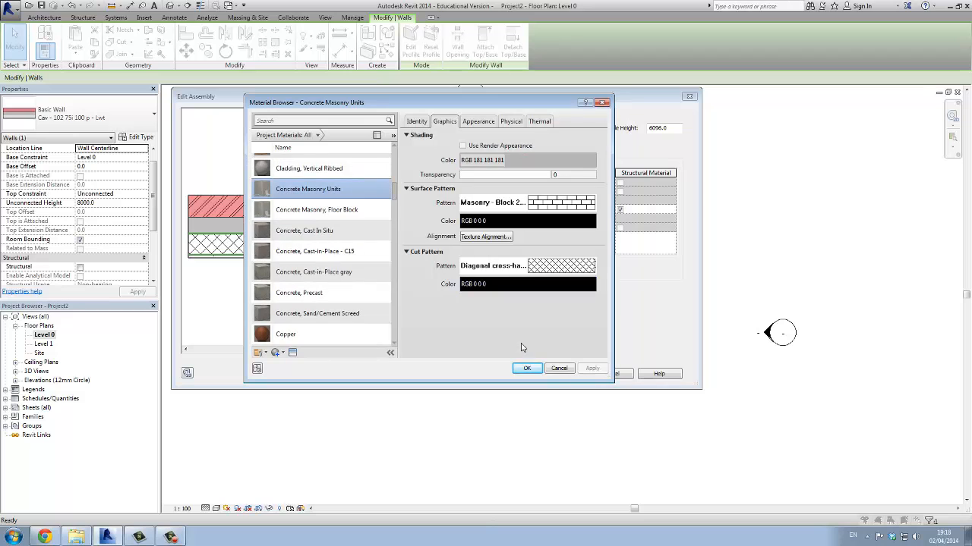
click(527, 368)
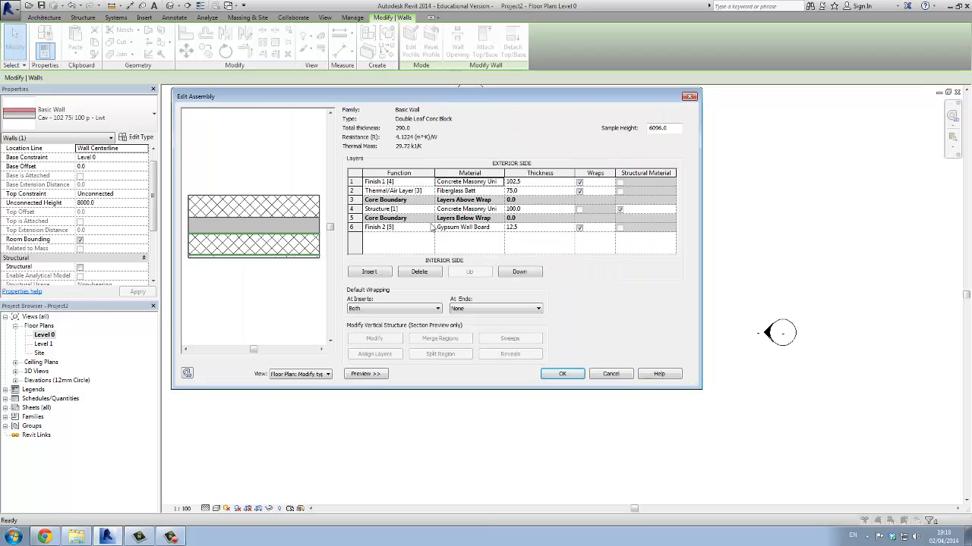
Insert a new outermost layer on the exterior side and set its function to Finish 2 [5]
click(363, 182)
click(369, 271)
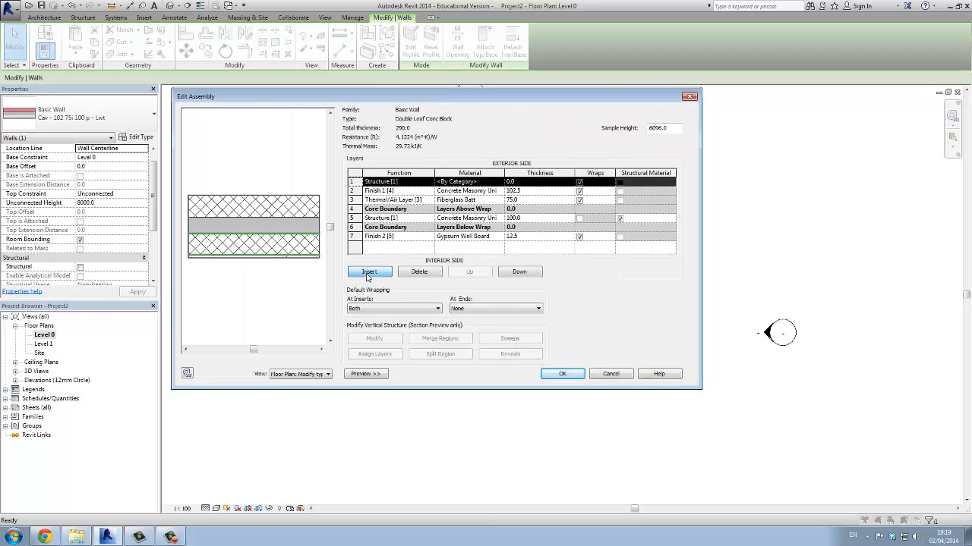
click(395, 182)
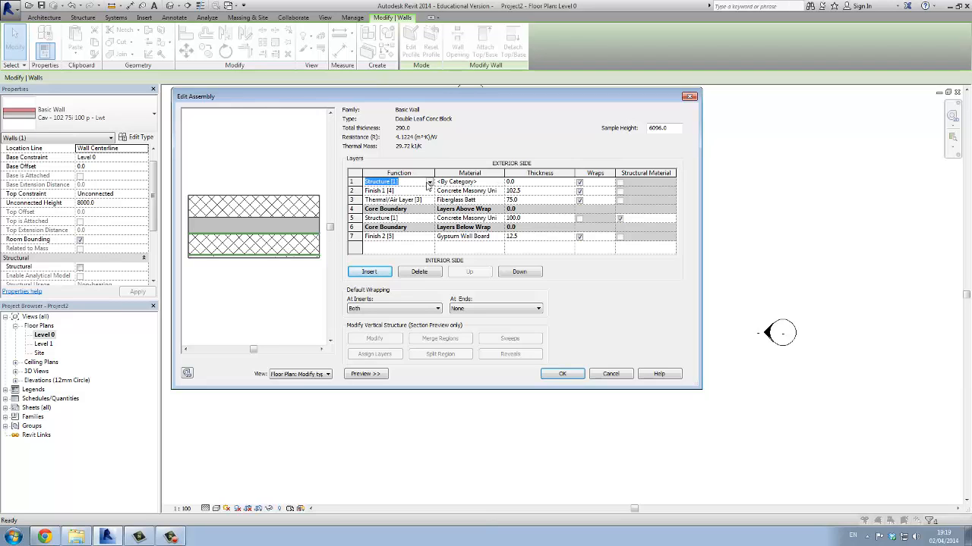
click(429, 183)
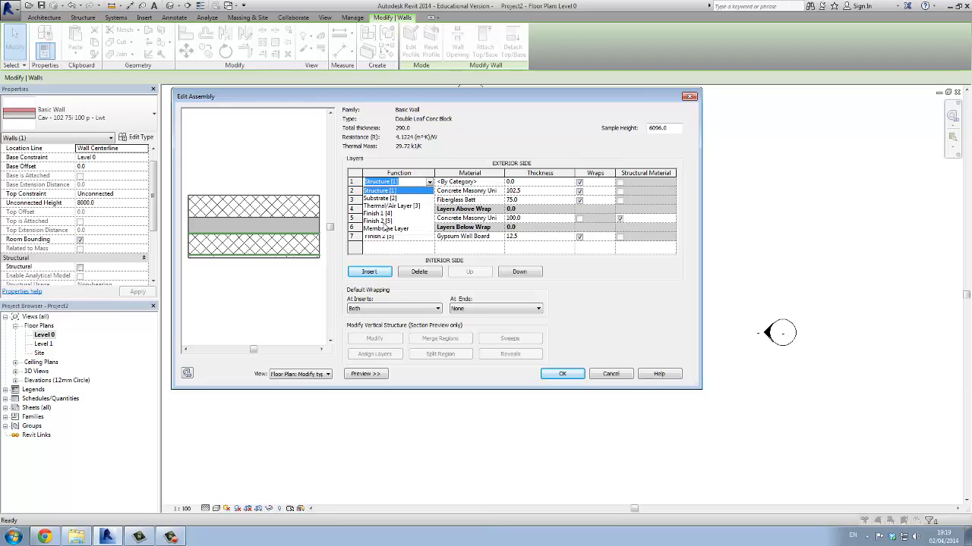
click(385, 221)
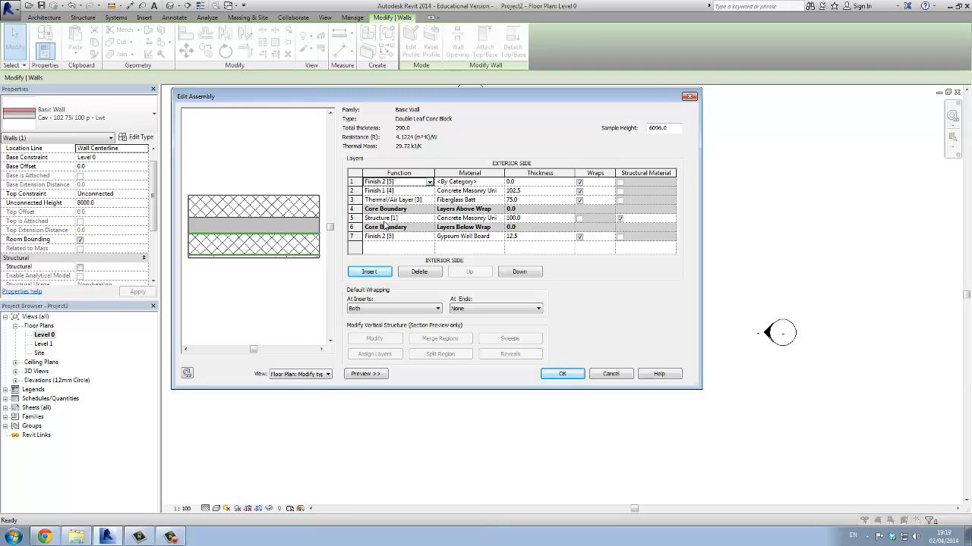
Search the materials for "render" and assign Render, Beige, Smooth to the new exterior layer
click(486, 182)
click(499, 182)
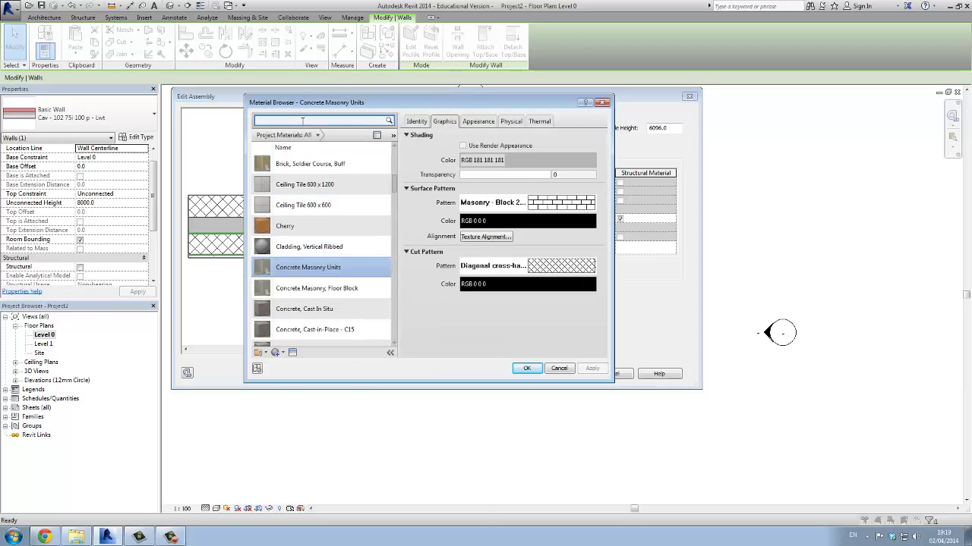
text(render)
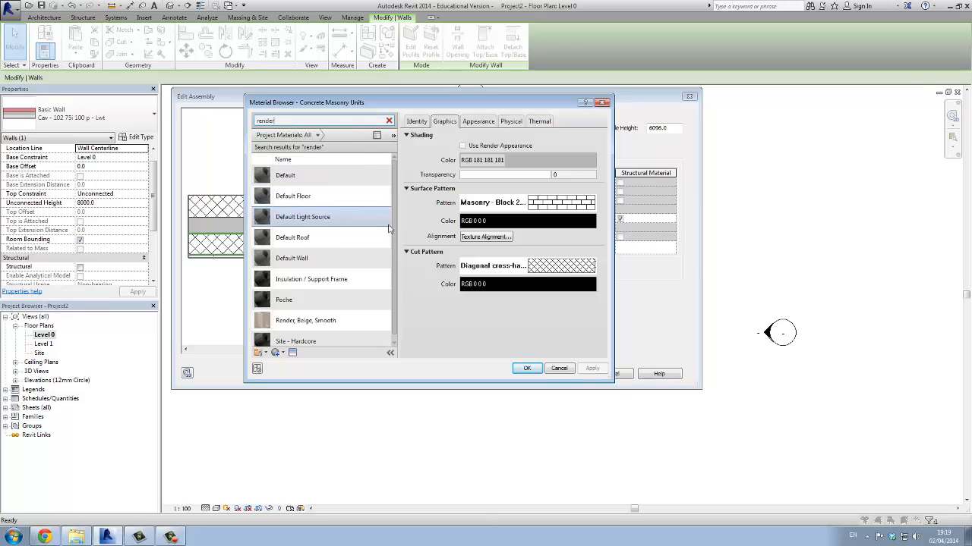
click(320, 321)
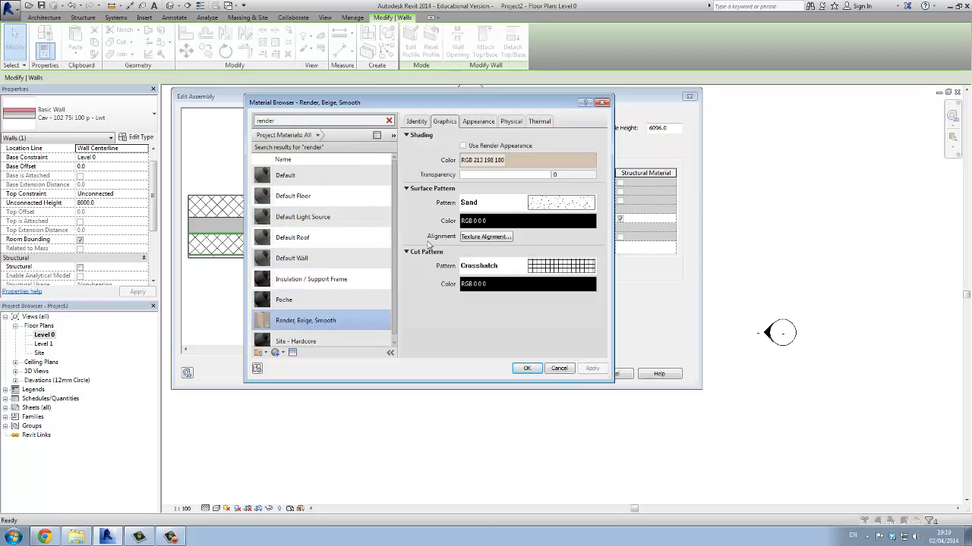
click(526, 368)
Set the render layer's thickness to 15 mm, accept the wall type changes and deselect the wall
click(544, 182)
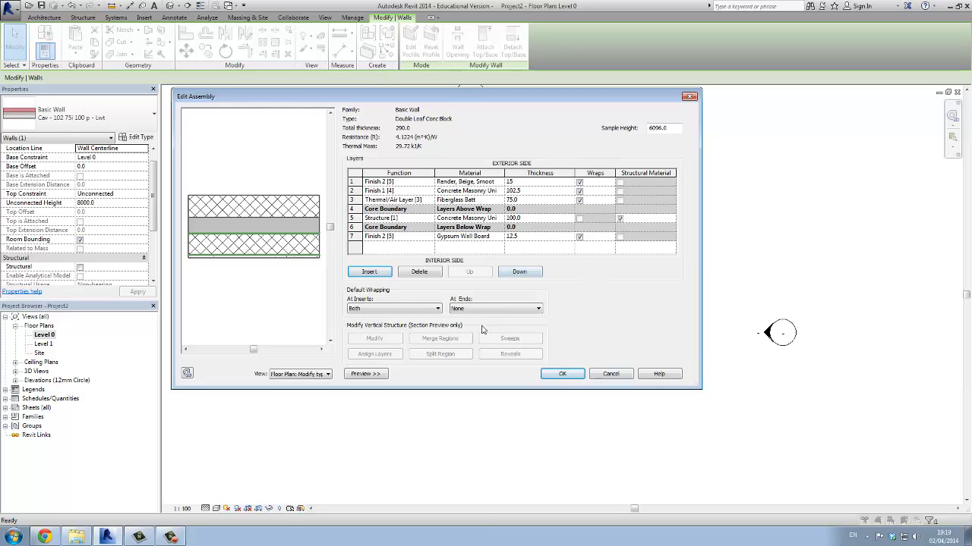
click(562, 373)
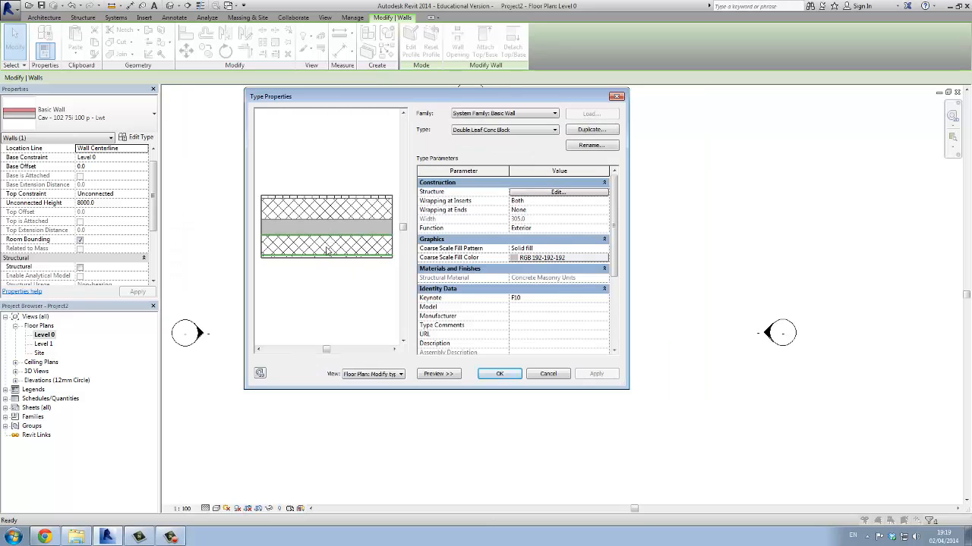
click(500, 374)
click(445, 252)
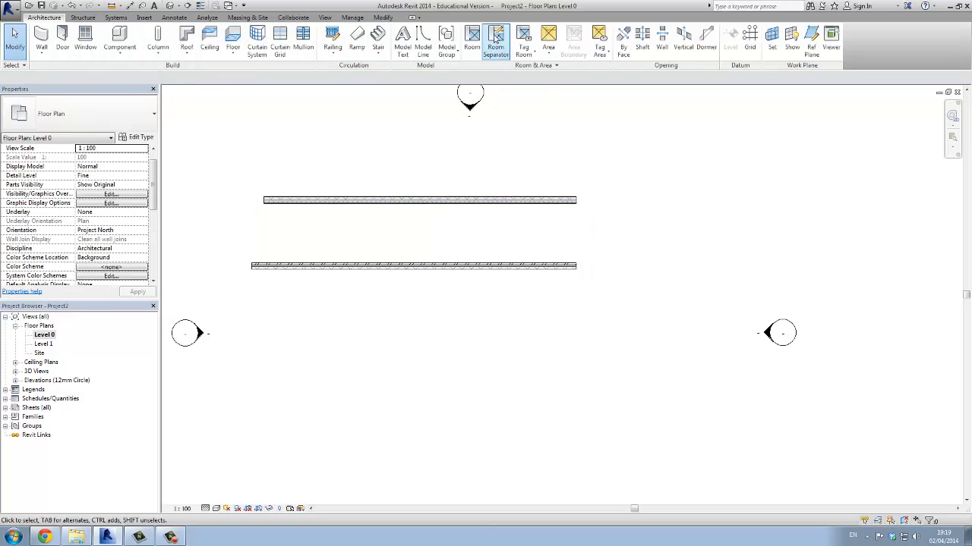
Open the default 3D view and examine the exterior finishes of both walls from a corner angle
click(324, 17)
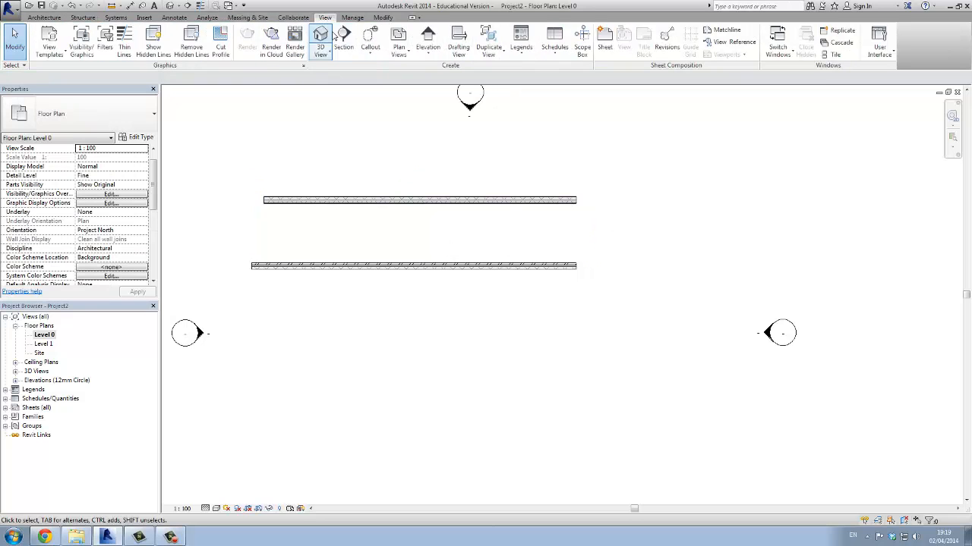
click(320, 52)
click(343, 73)
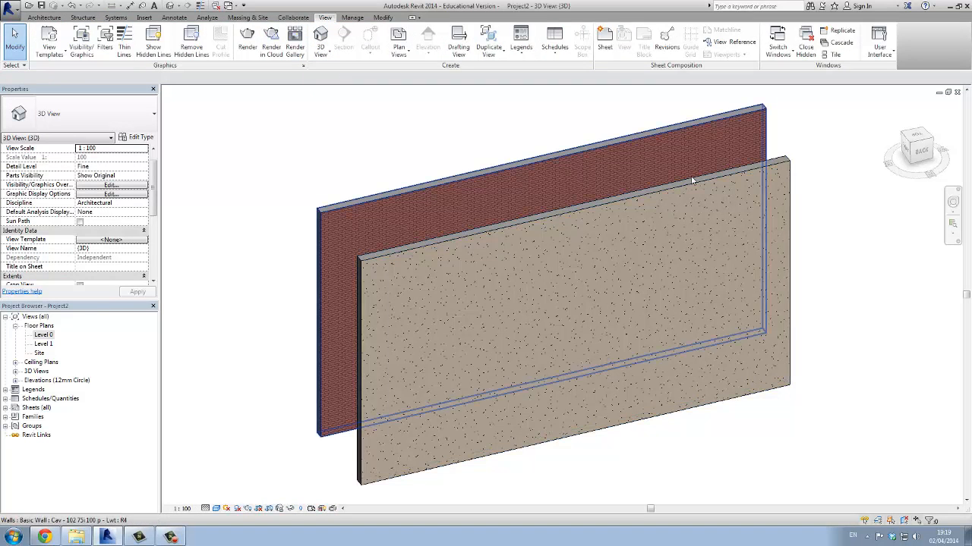
click(910, 145)
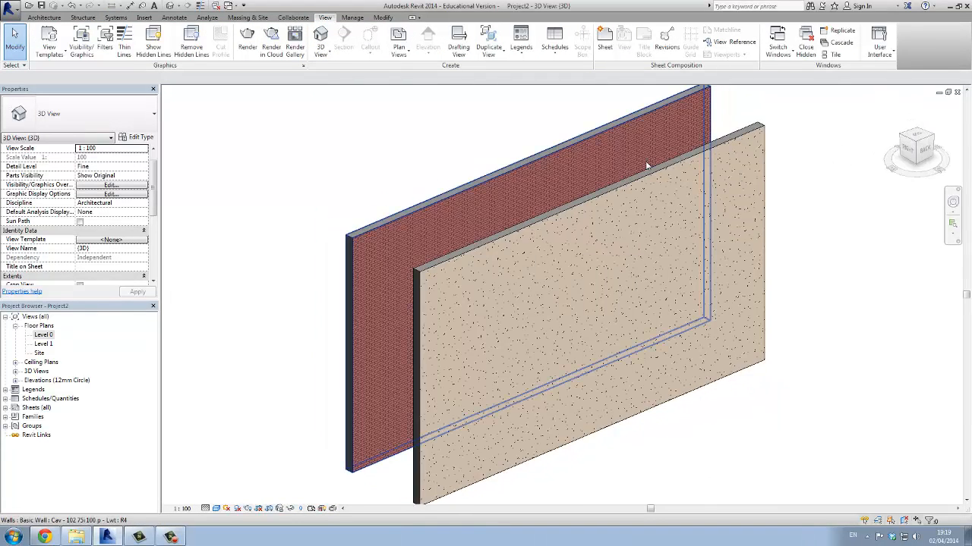
scroll(377, 243, up, 4)
Duplicate the brick wall's type under the name "Foundation"
click(371, 208)
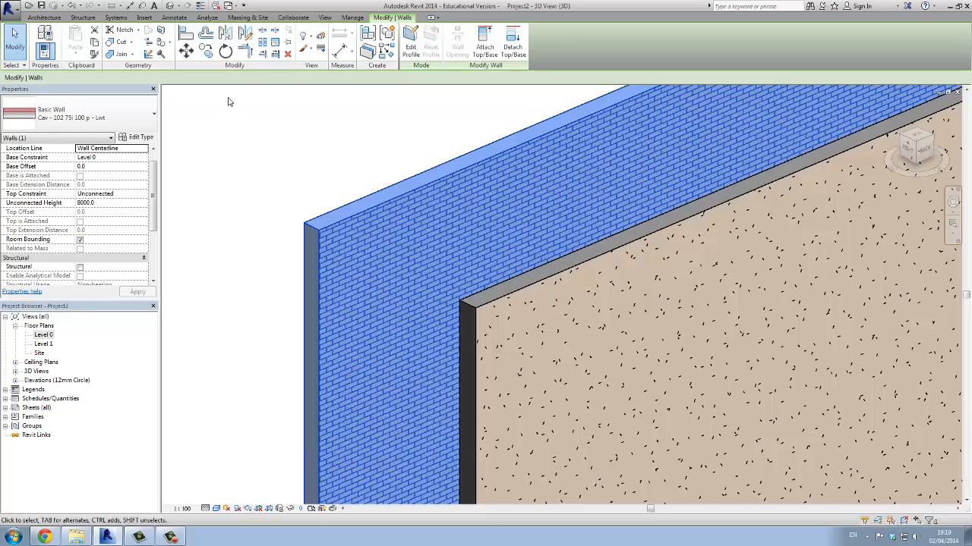
click(142, 138)
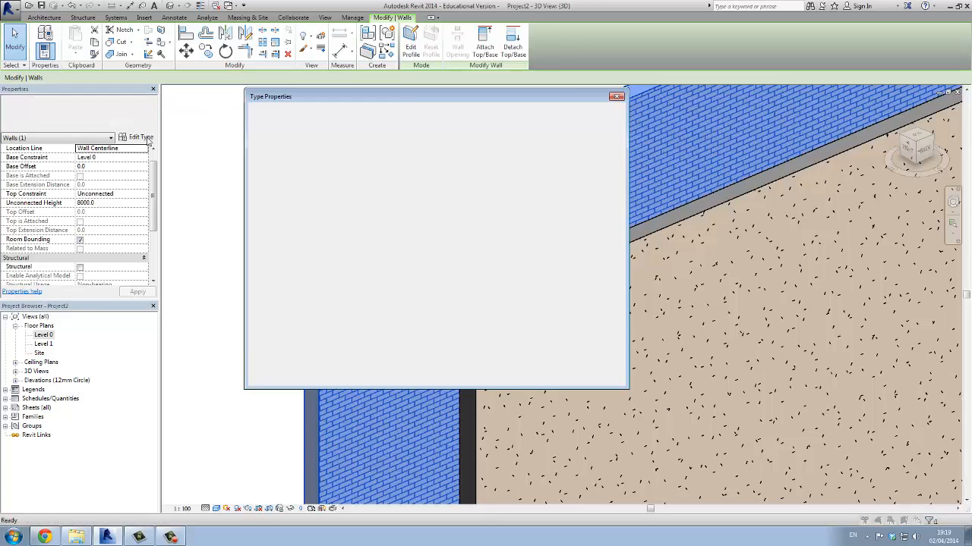
click(568, 132)
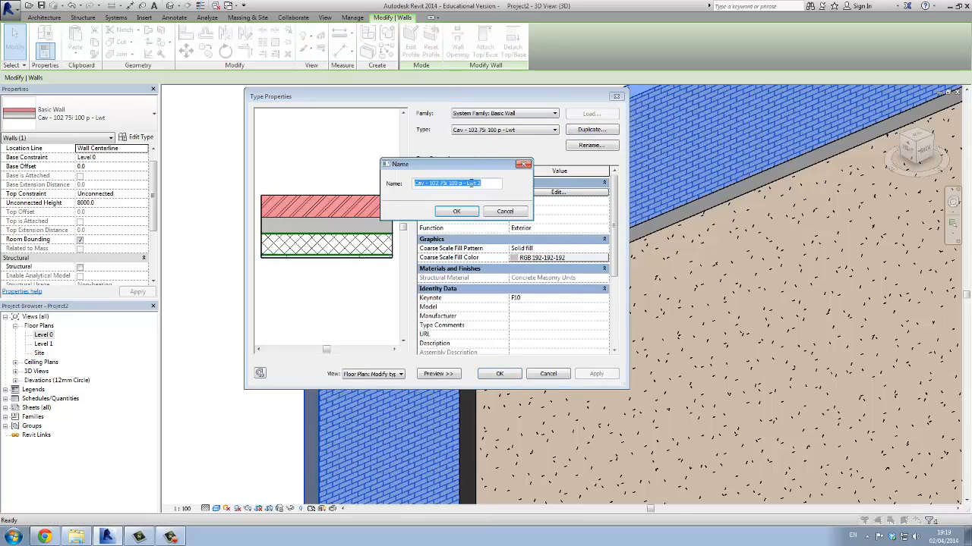
text(Founda)
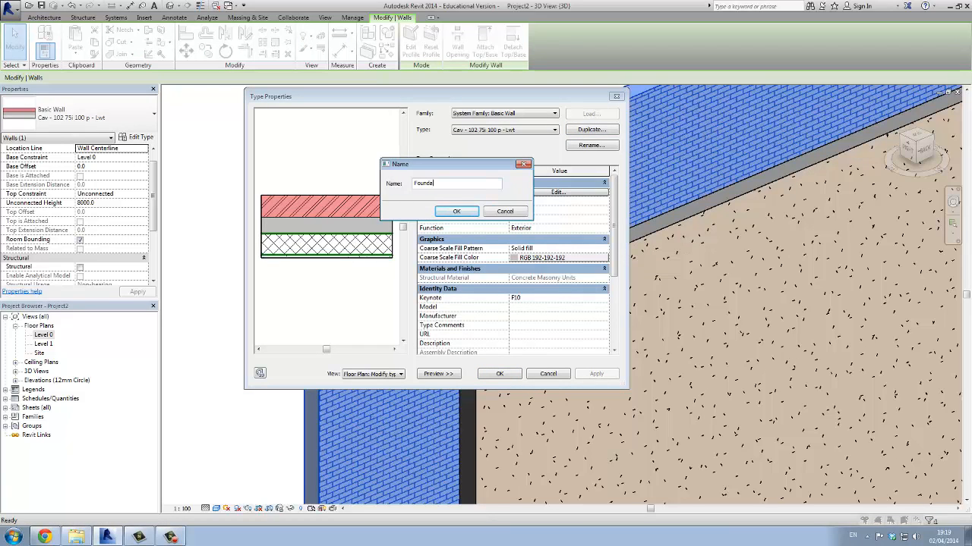
text(tion)
click(473, 213)
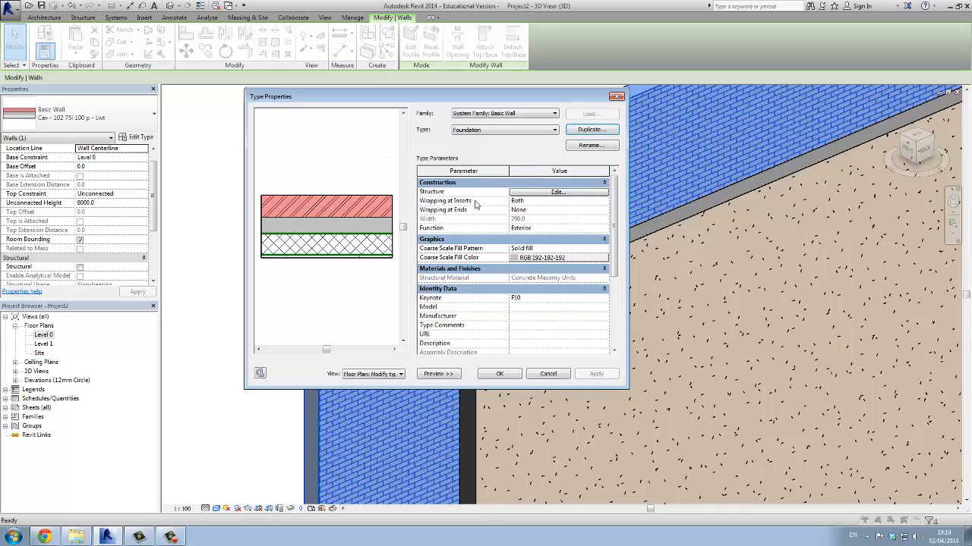
Delete the gypsum, brick and fiberglass layers from the Foundation wall type's structure
click(526, 195)
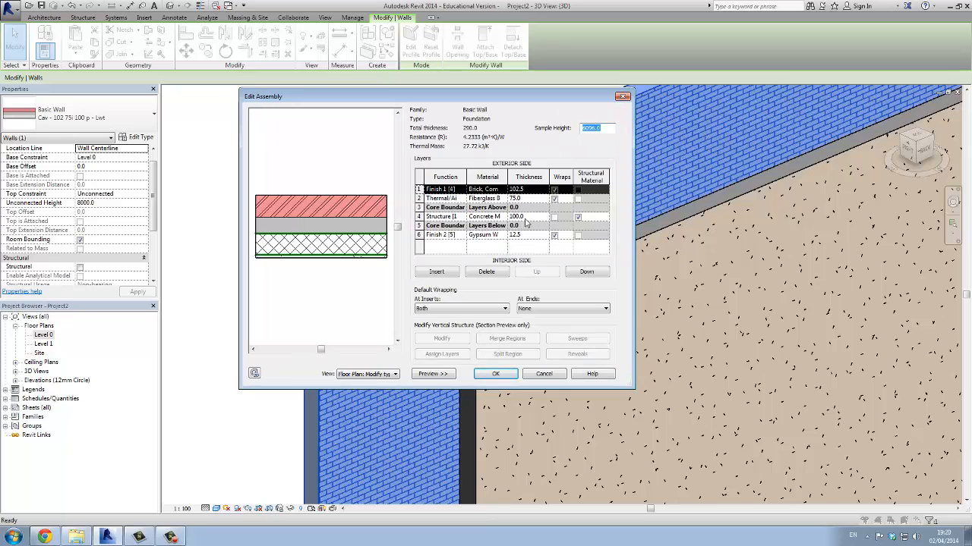
click(429, 236)
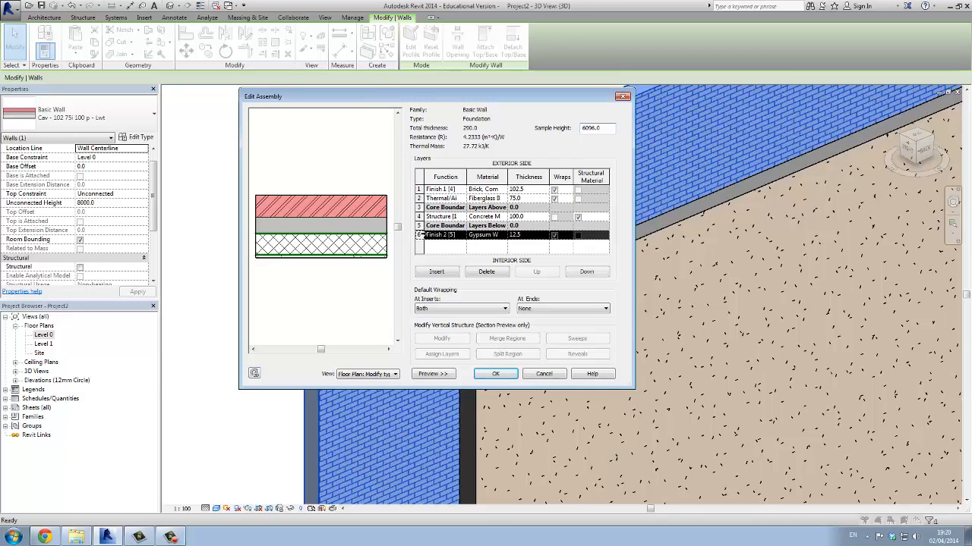
click(486, 272)
click(419, 189)
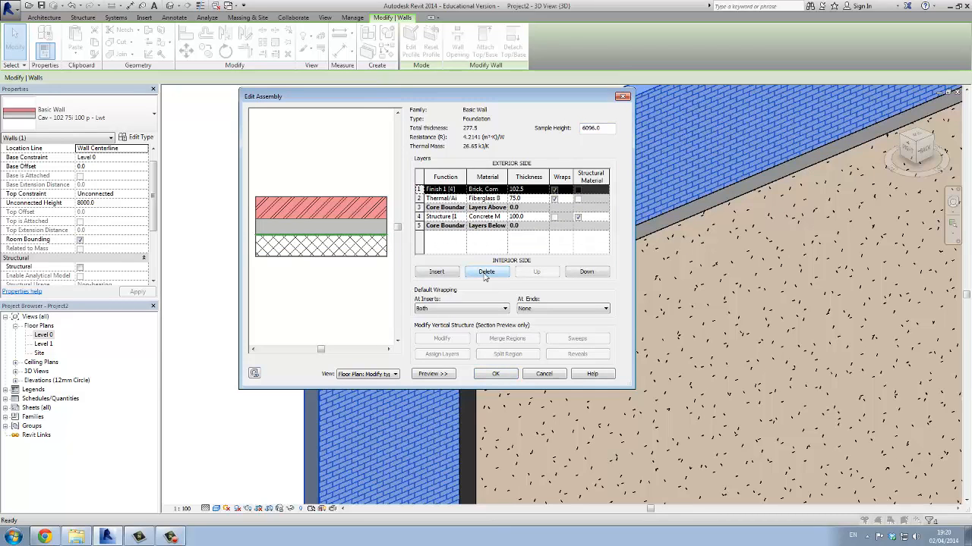
click(485, 272)
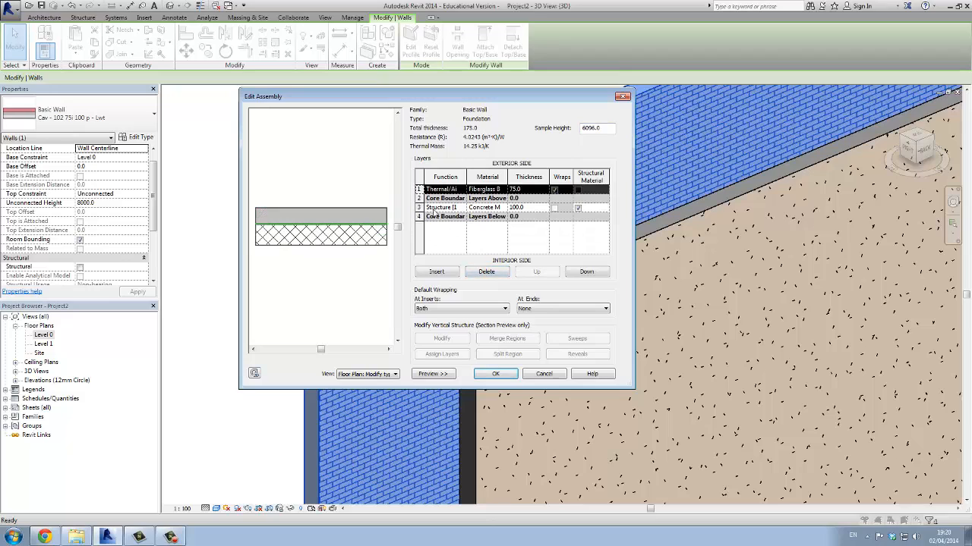
click(479, 272)
Set the remaining structural layer to 450 mm of Concrete, Cast In Situ, accept the Foundation type changes and deselect the wall
click(516, 198)
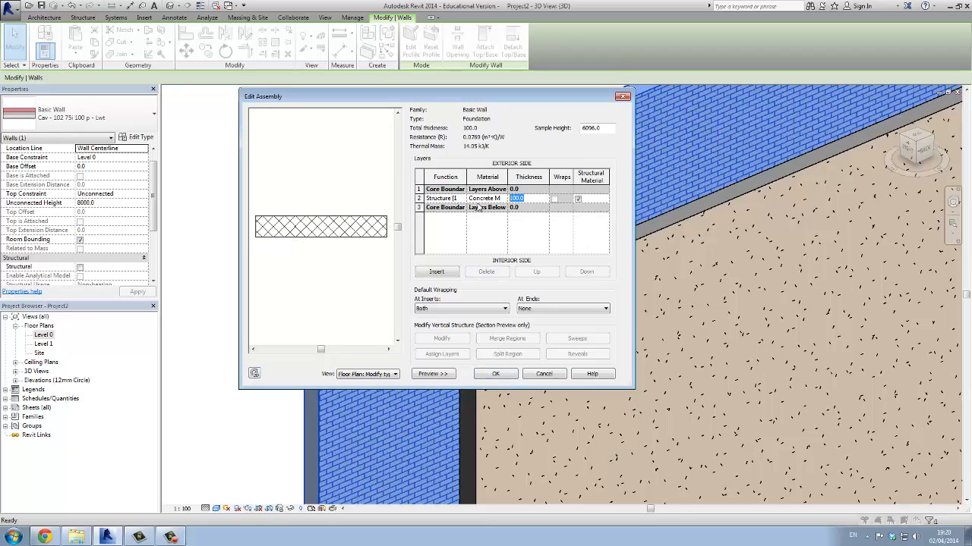
text(450)
click(492, 198)
click(510, 199)
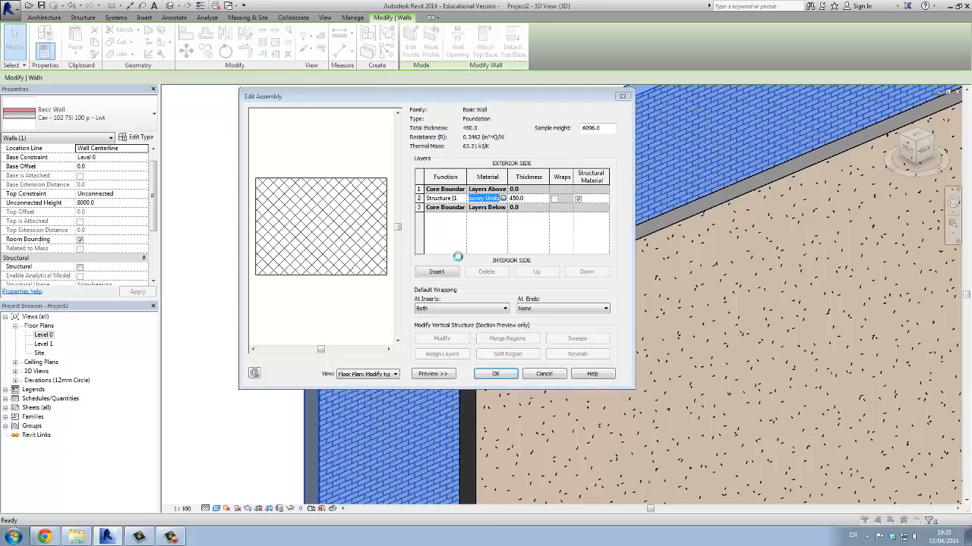
click(341, 293)
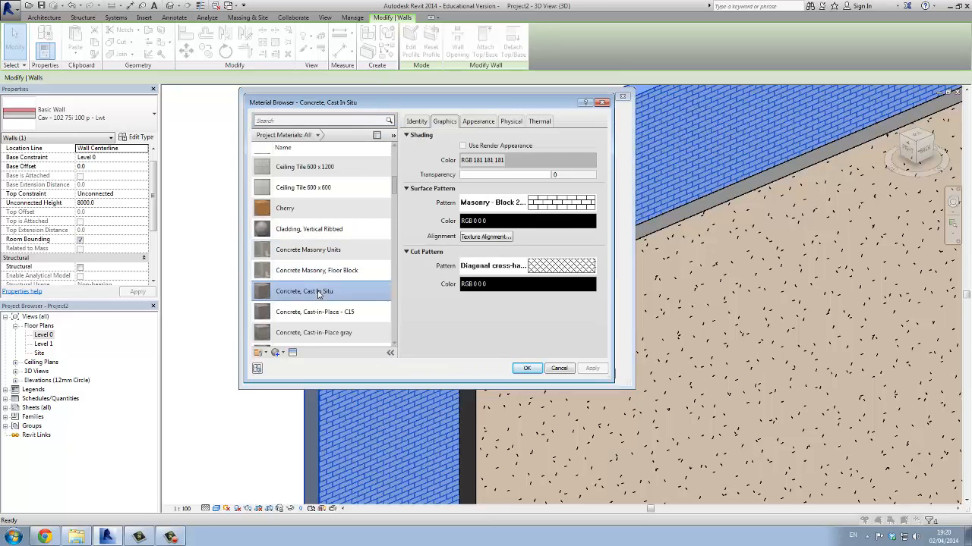
click(527, 368)
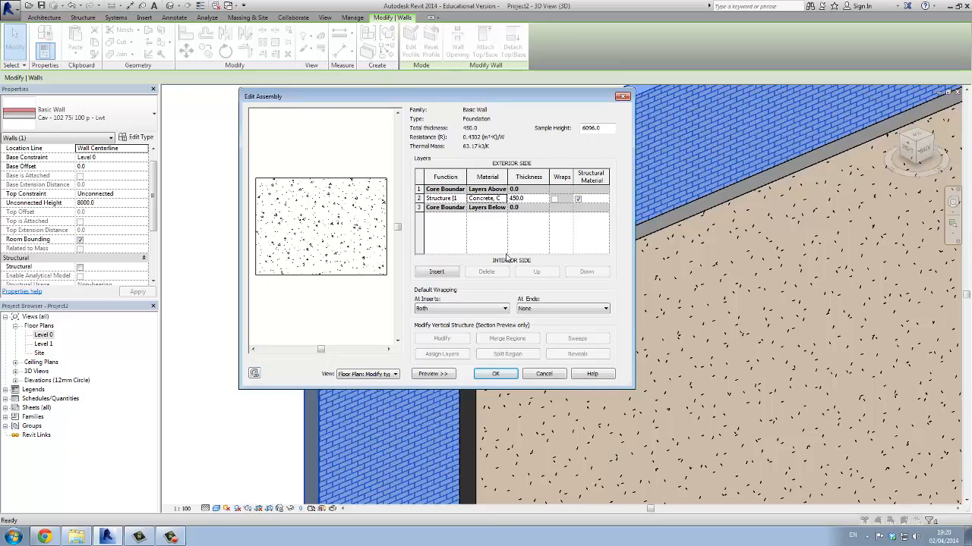
click(495, 373)
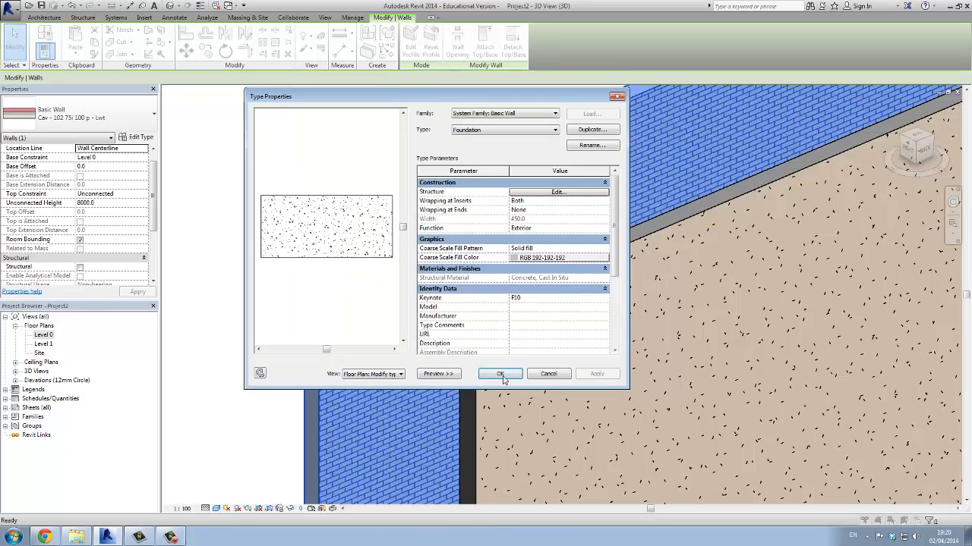
click(503, 375)
click(318, 153)
Duplicate the foundation wall's type under the name "Stacked Wall"
scroll(318, 262, down, 3)
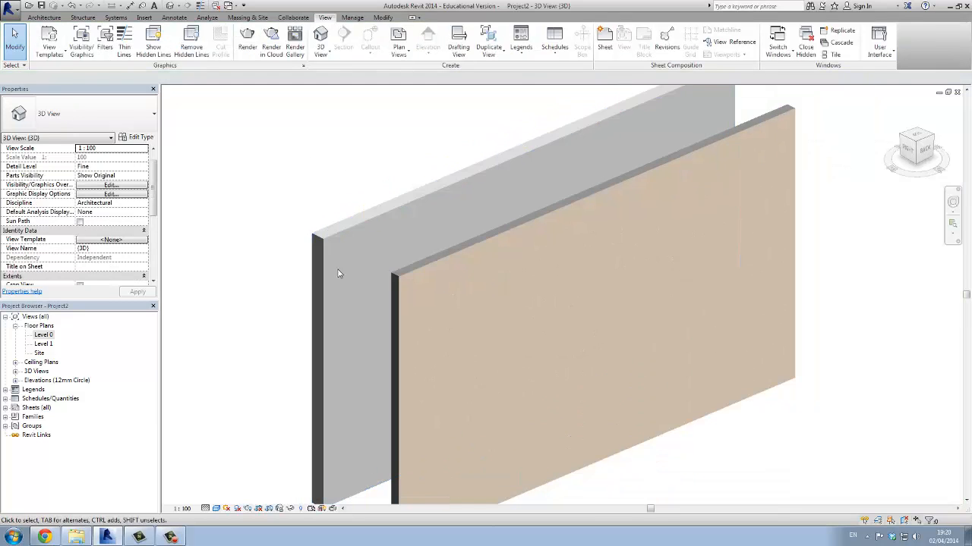
click(905, 151)
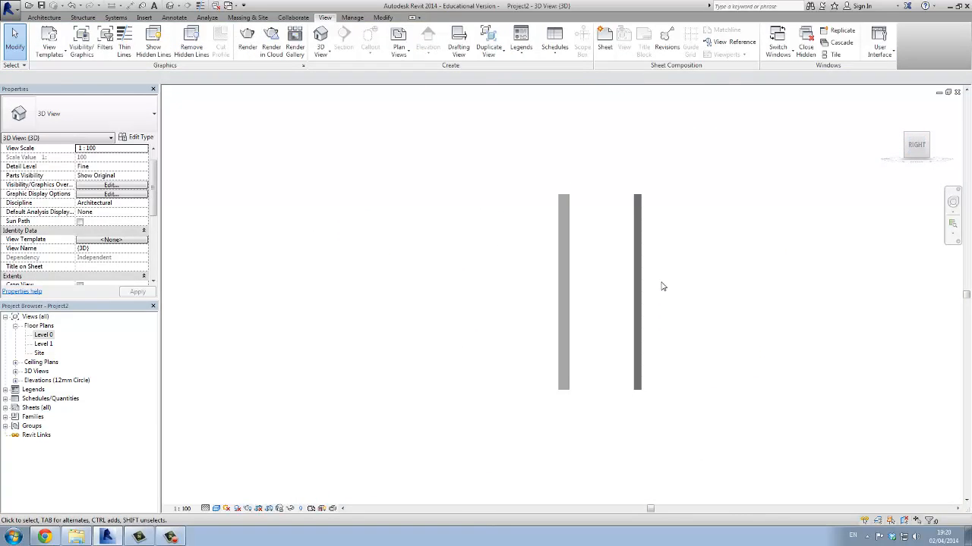
click(928, 137)
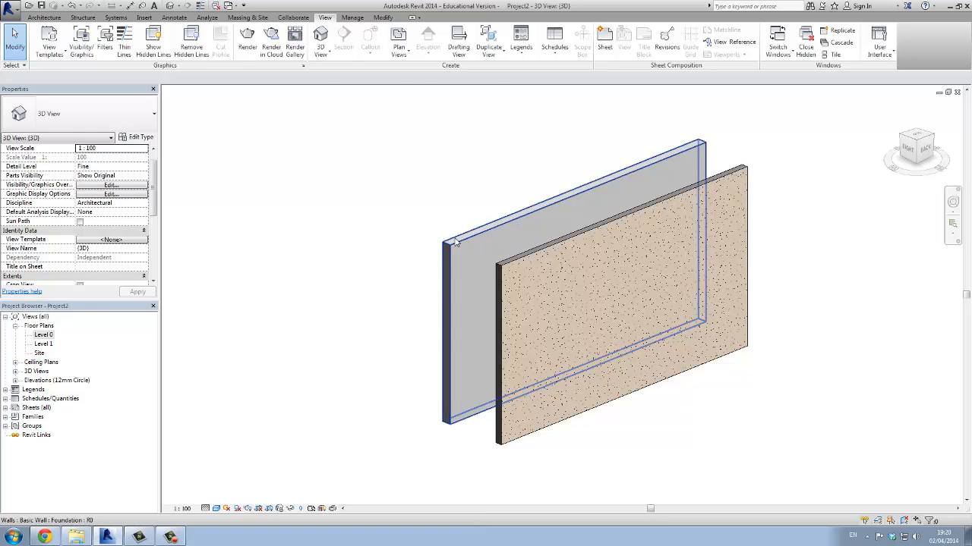
click(461, 276)
click(139, 137)
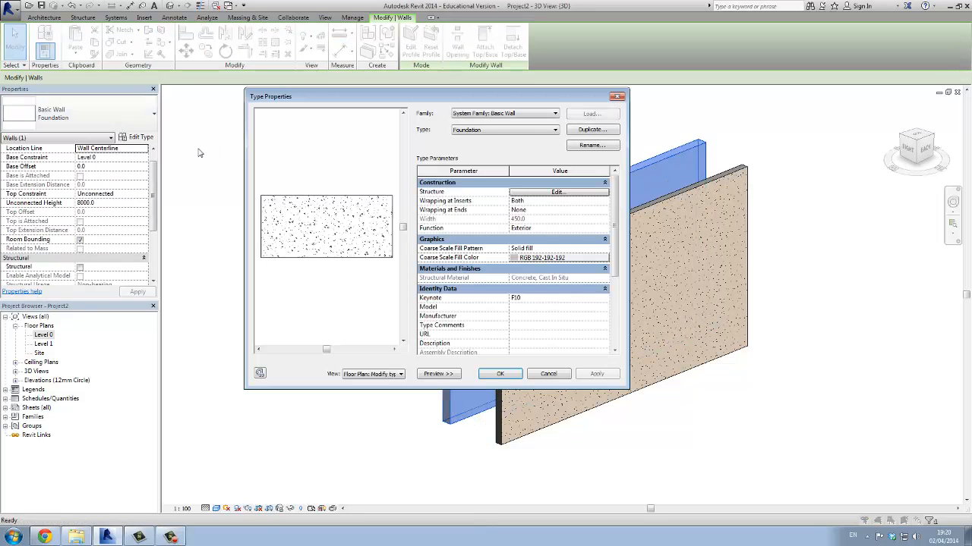
click(585, 130)
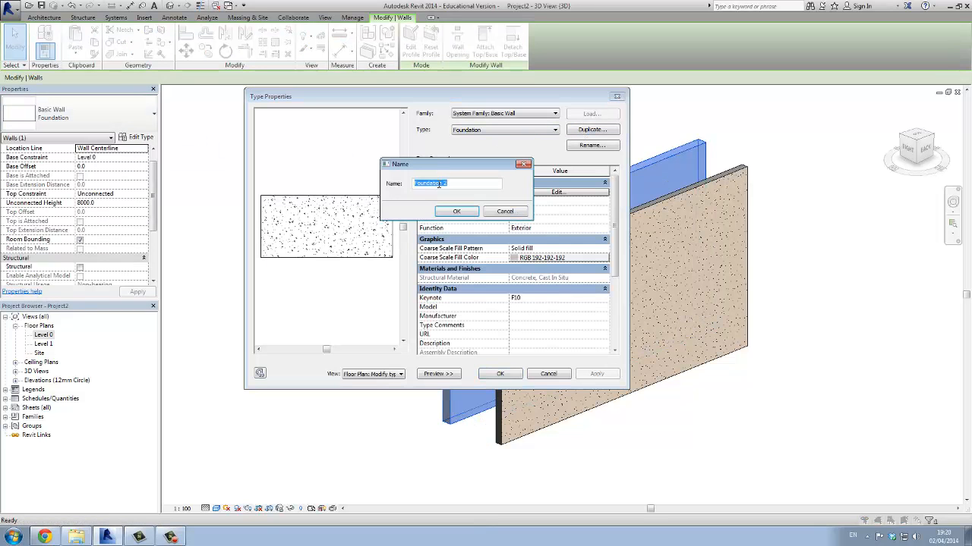
text(Stacked Wall)
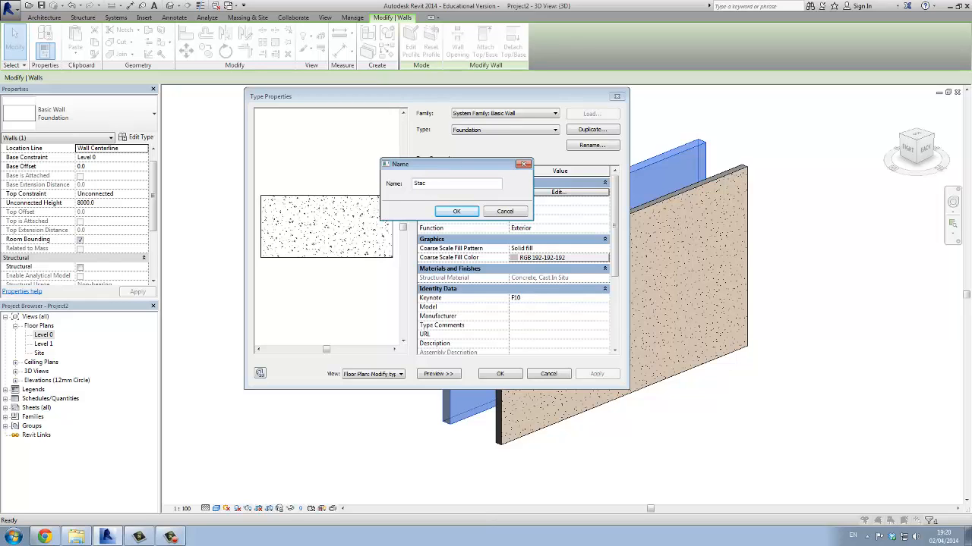
click(456, 211)
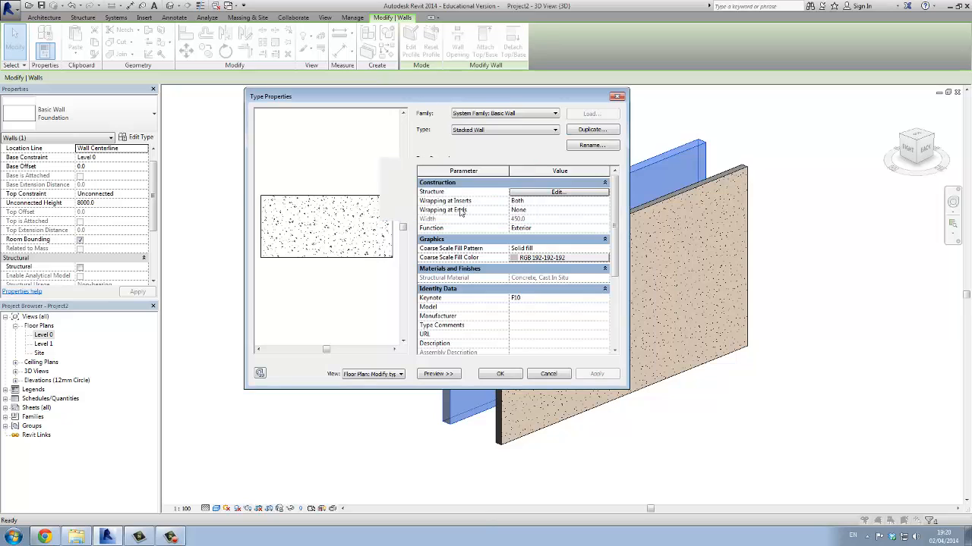
Switch the type's system family to Stacked Wall and widen the type properties dialog
click(484, 115)
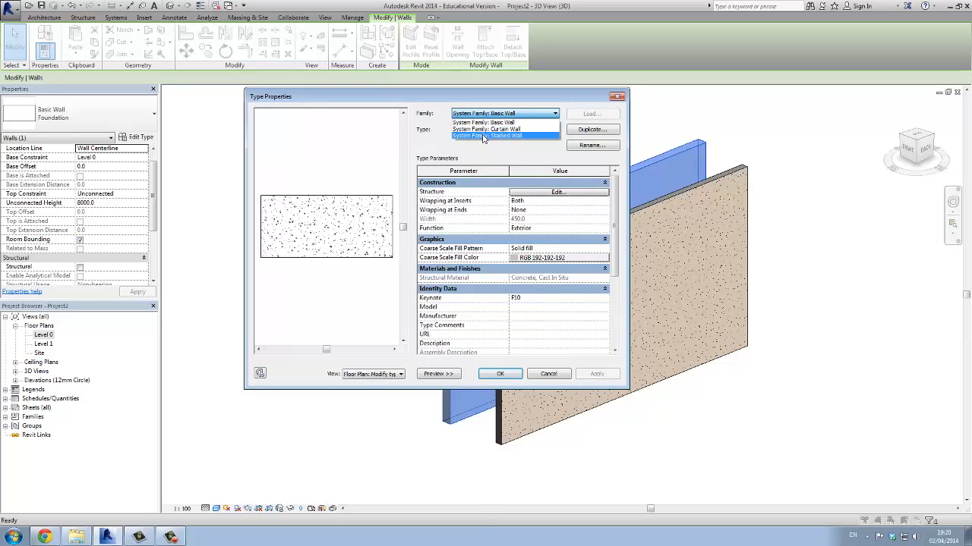
click(478, 139)
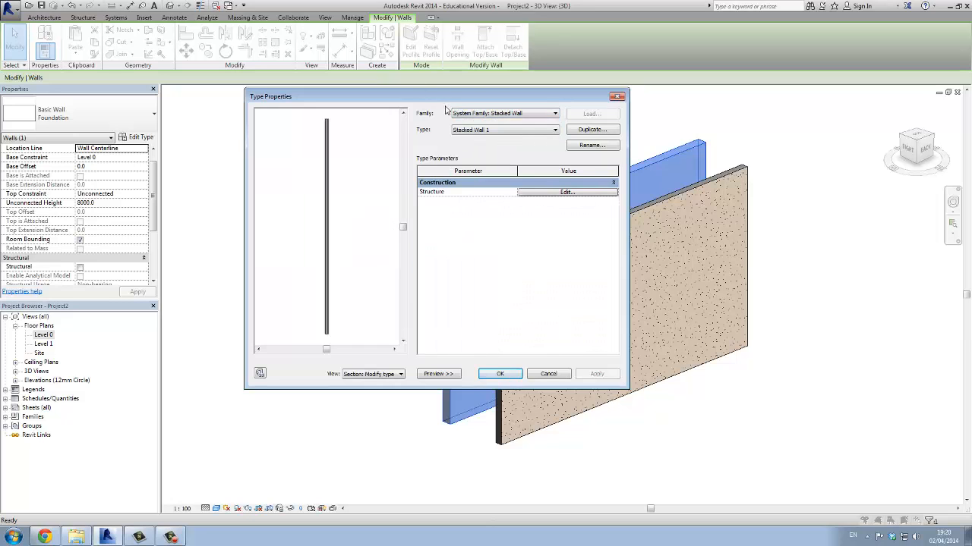
drag(437, 98, 393, 93)
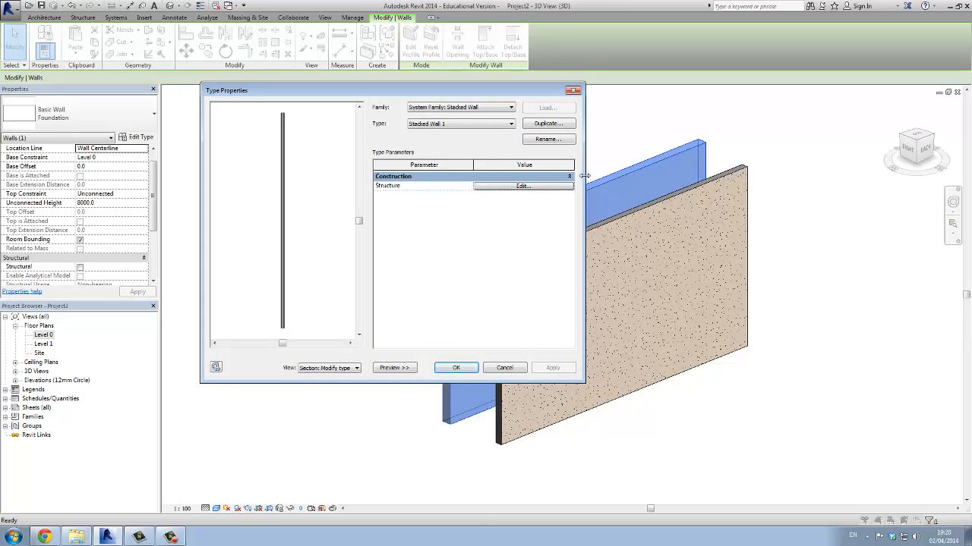
drag(584, 176, 710, 190)
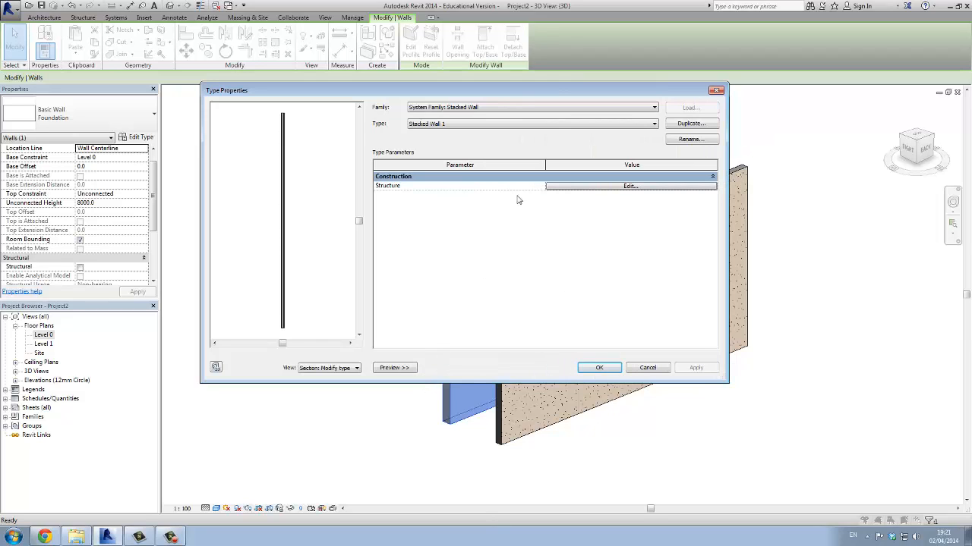
Open the stacked wall's structure and set the base segment's height to 750 mm
click(561, 189)
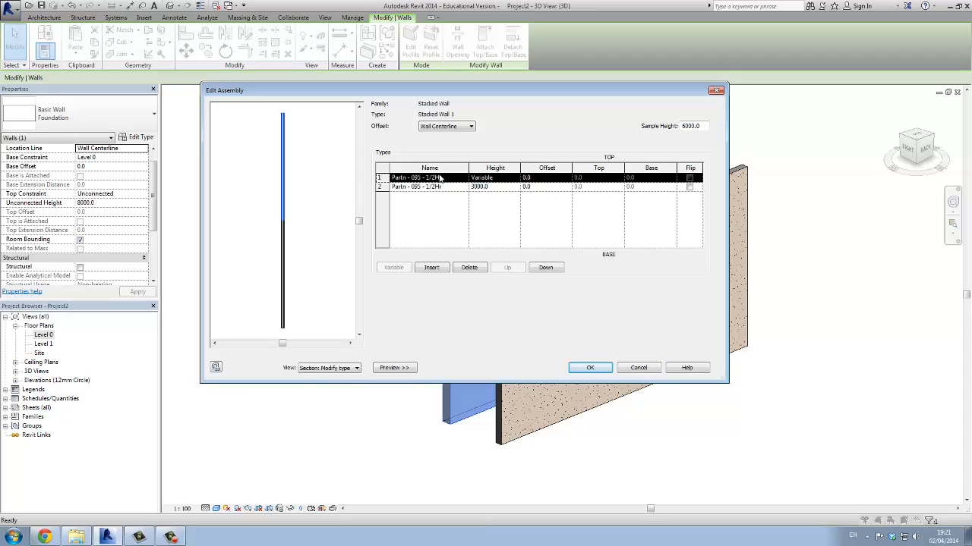
click(501, 187)
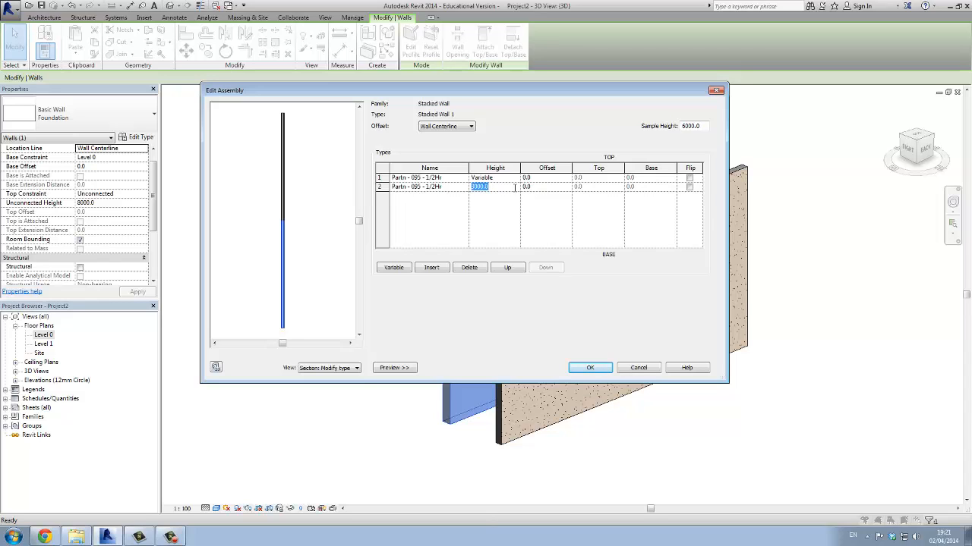
text(750)
key(Return)
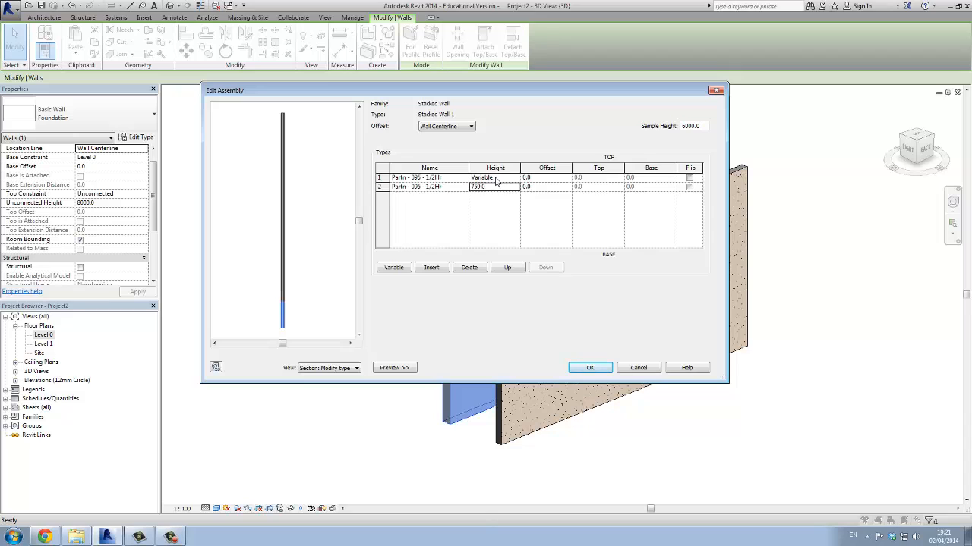
Enlarge the section preview around the joint between the two wall segments and widen the segment table's Name column
scroll(288, 289, up, 5)
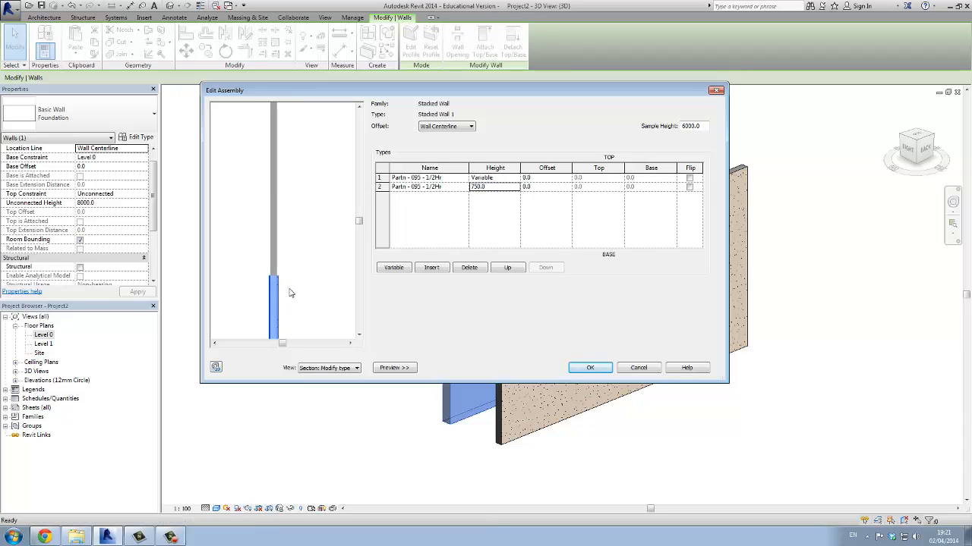
middle_drag(275, 243, 337, 268)
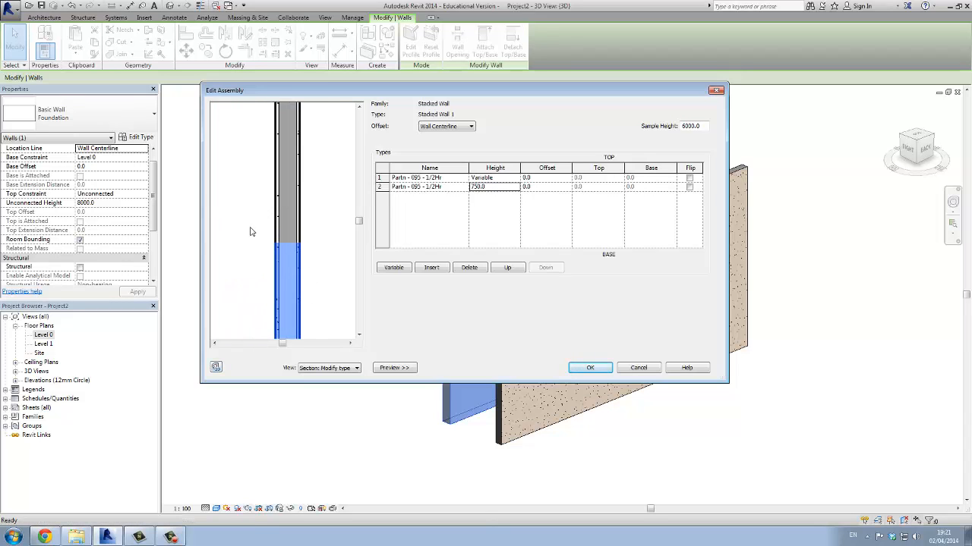
scroll(251, 231, up, 2)
middle_drag(281, 245, 239, 243)
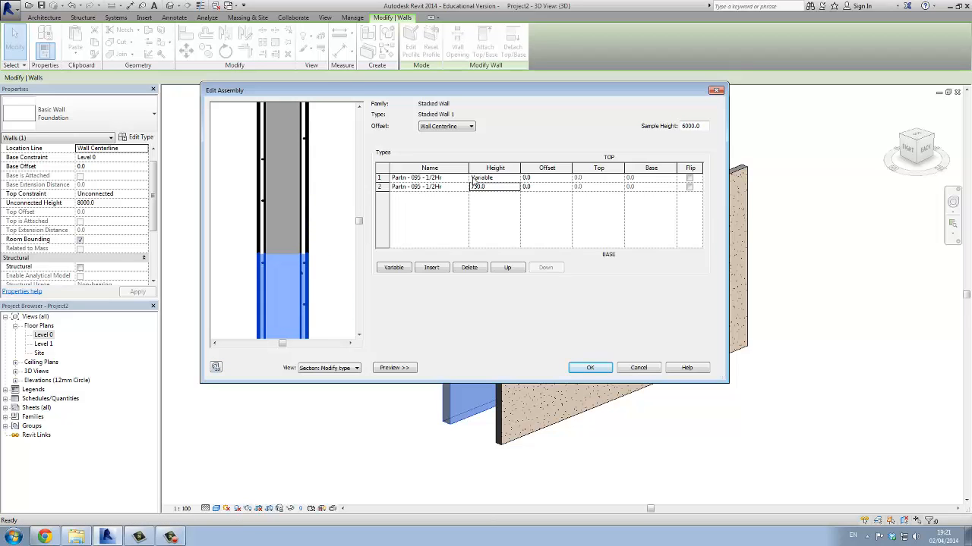
drag(469, 169, 497, 172)
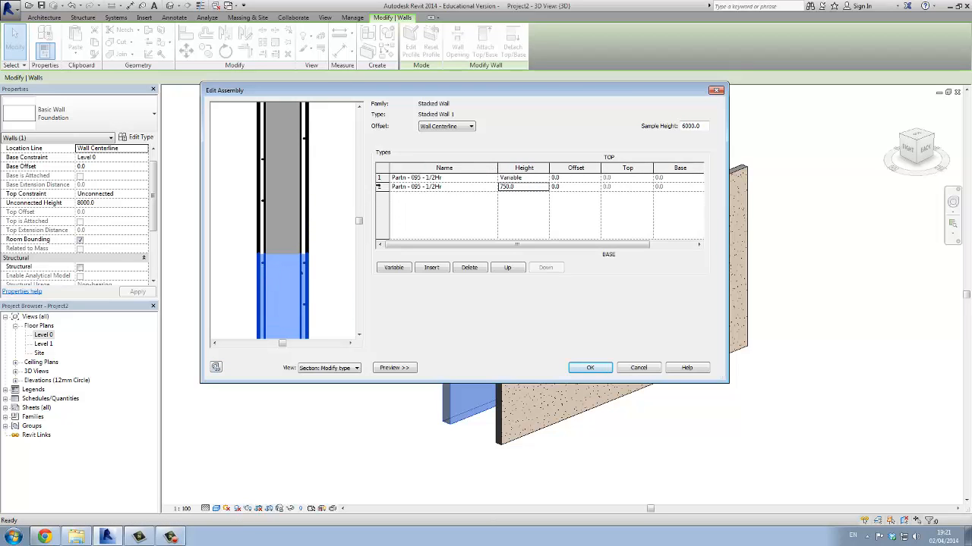
click(382, 178)
click(379, 187)
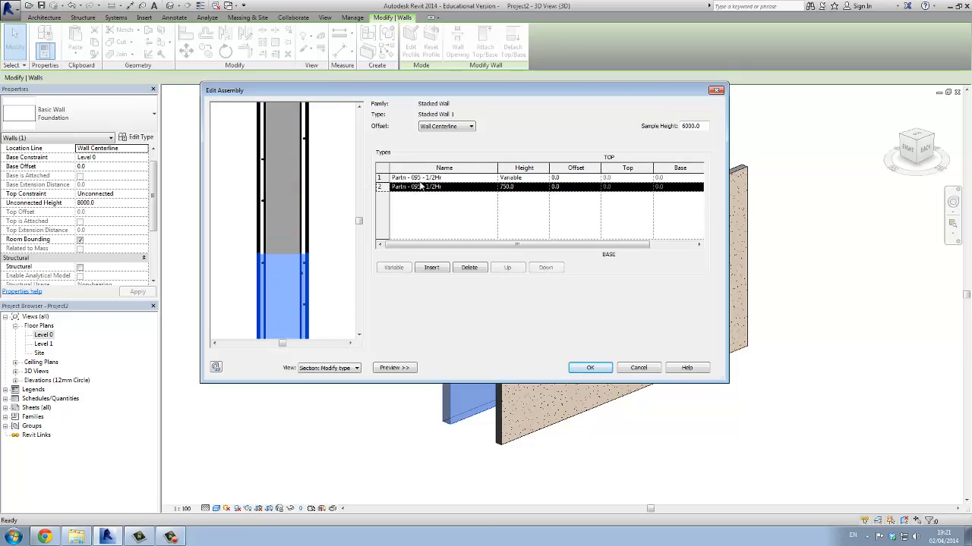
Assign the Stacked Wall type to the top segment of the stacked wall
click(416, 178)
click(493, 178)
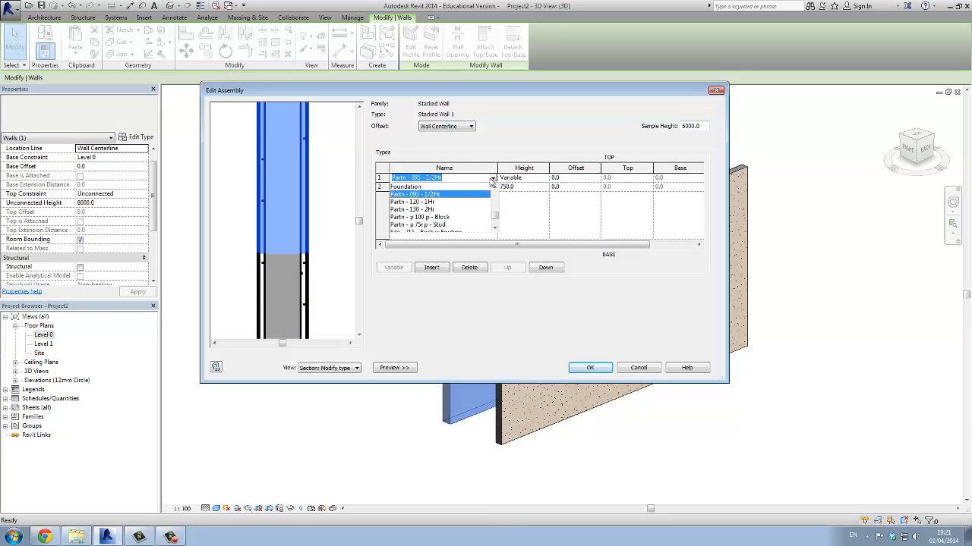
click(495, 218)
click(495, 222)
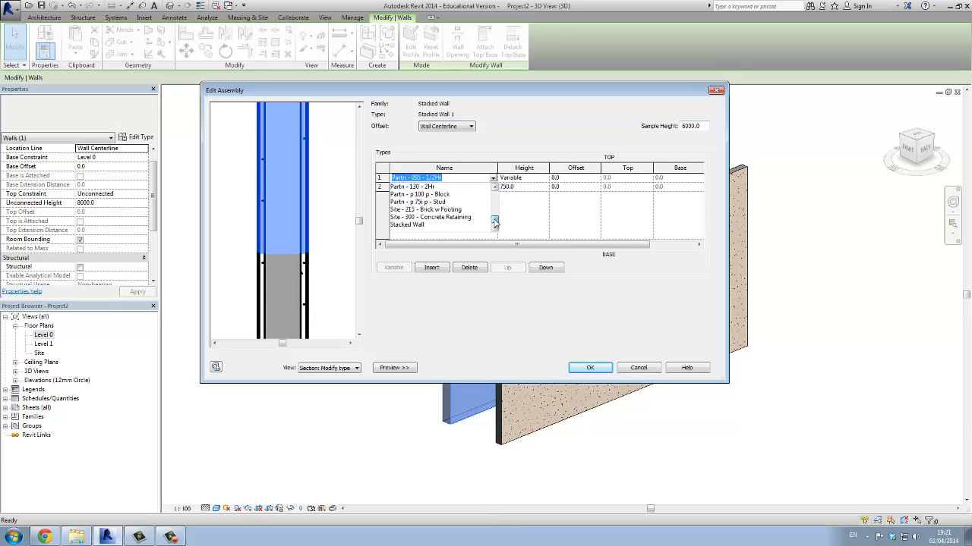
click(417, 228)
Set the top segment's wall type to Double Leaf Conc Block
click(492, 177)
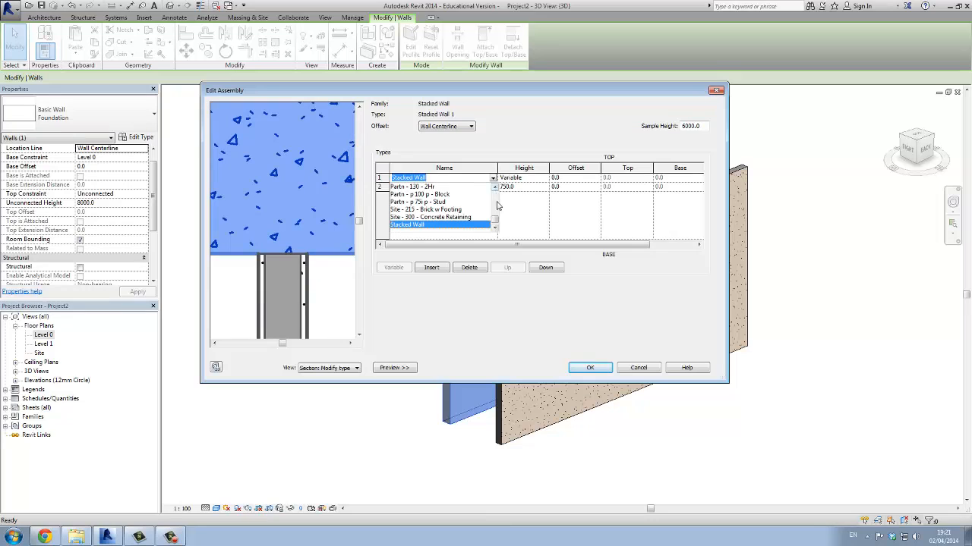
click(494, 207)
drag(494, 205, 494, 195)
click(495, 229)
click(494, 230)
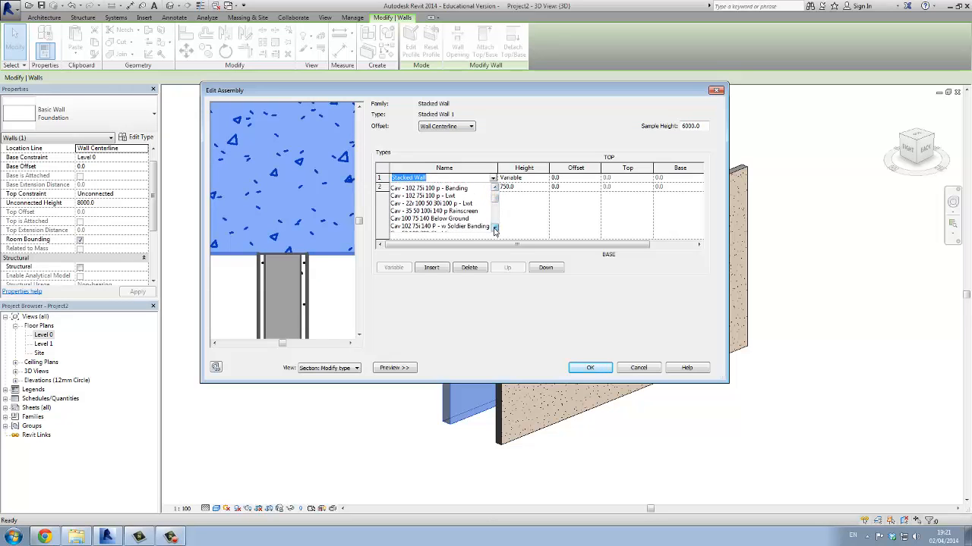
click(440, 209)
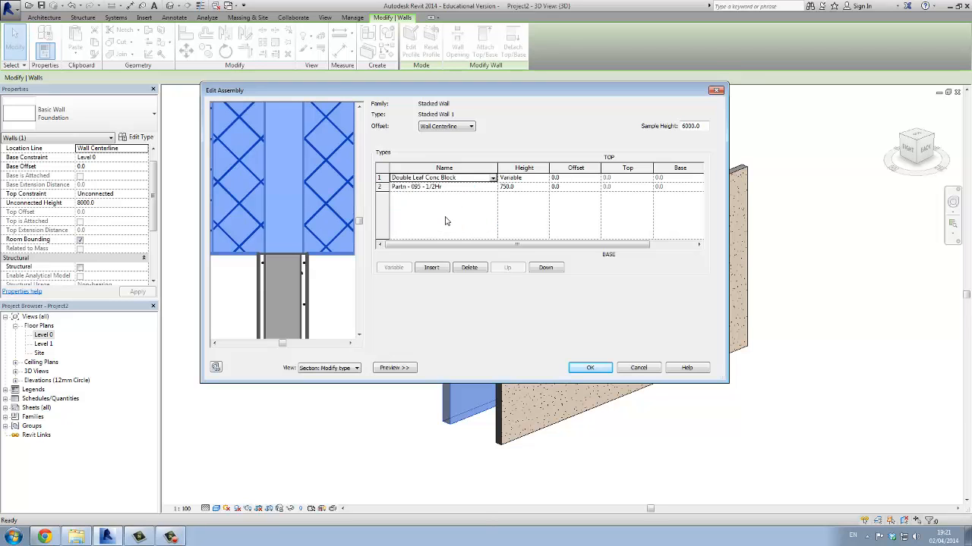
Set the 750 mm base segment's wall type to Foundation
click(459, 188)
click(492, 186)
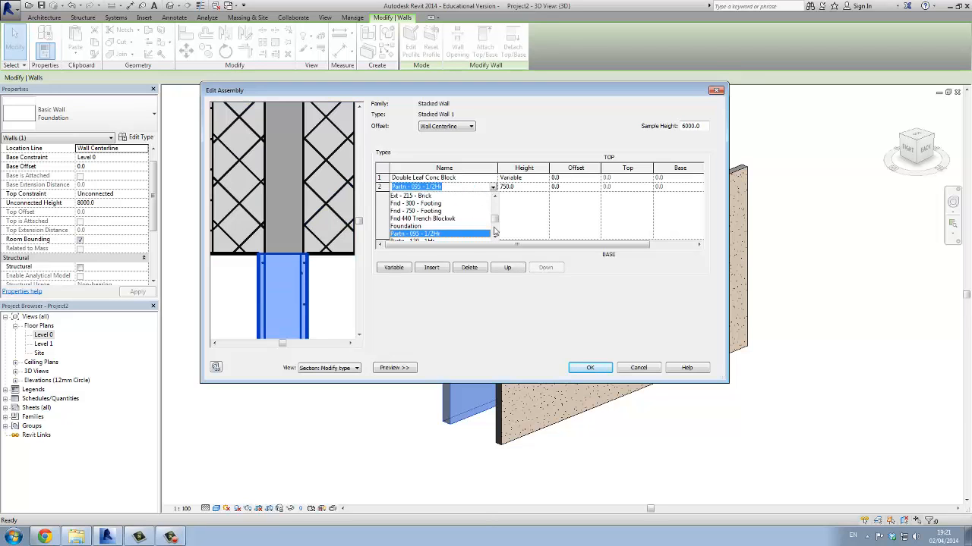
click(495, 236)
click(433, 219)
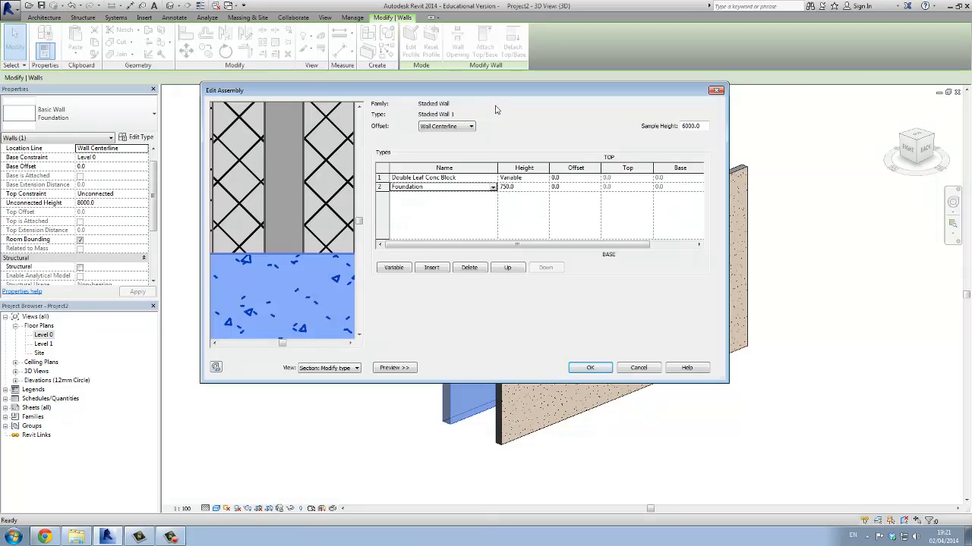
Try offsetting the top Double Leaf Conc Block segment by 155 mm from the foundation's centerline
drag(478, 85, 538, 75)
click(440, 181)
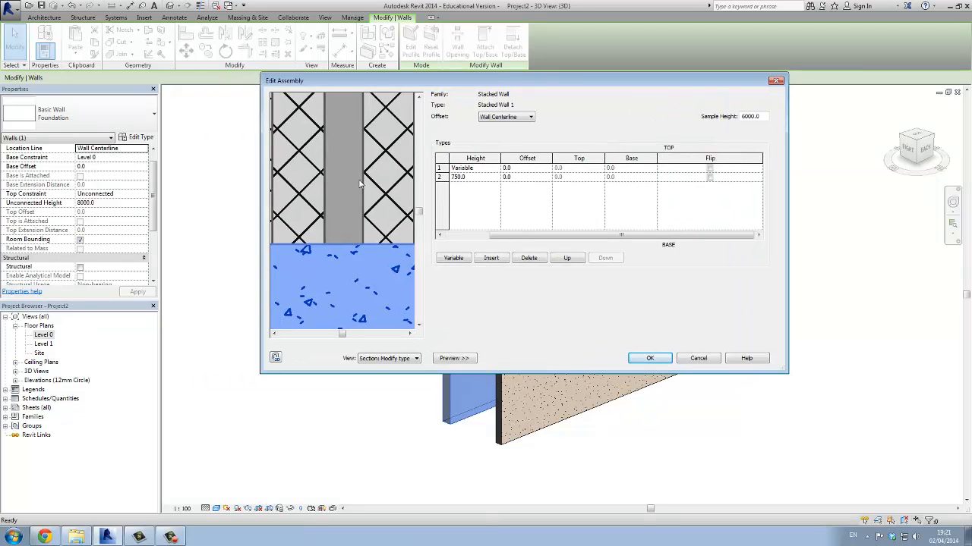
scroll(360, 182, down, 5)
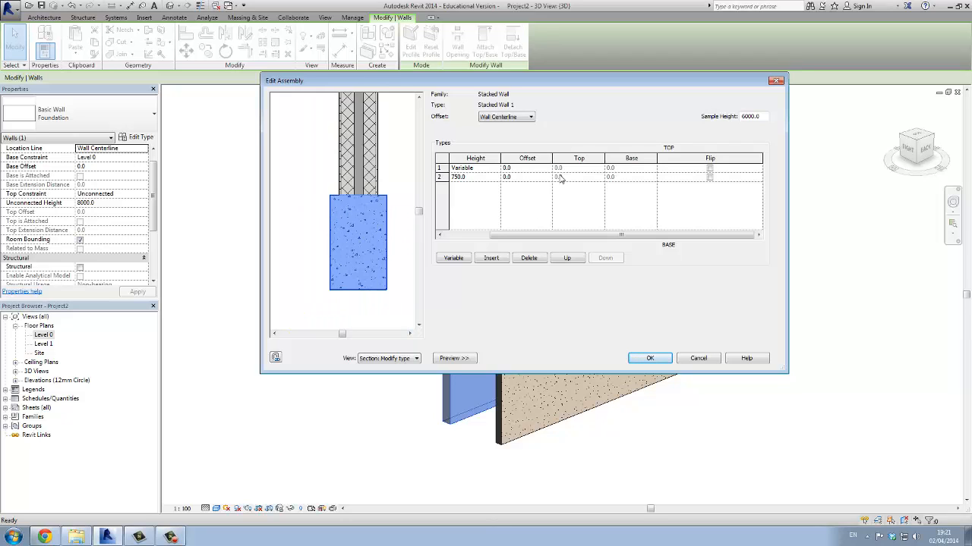
drag(493, 236, 449, 236)
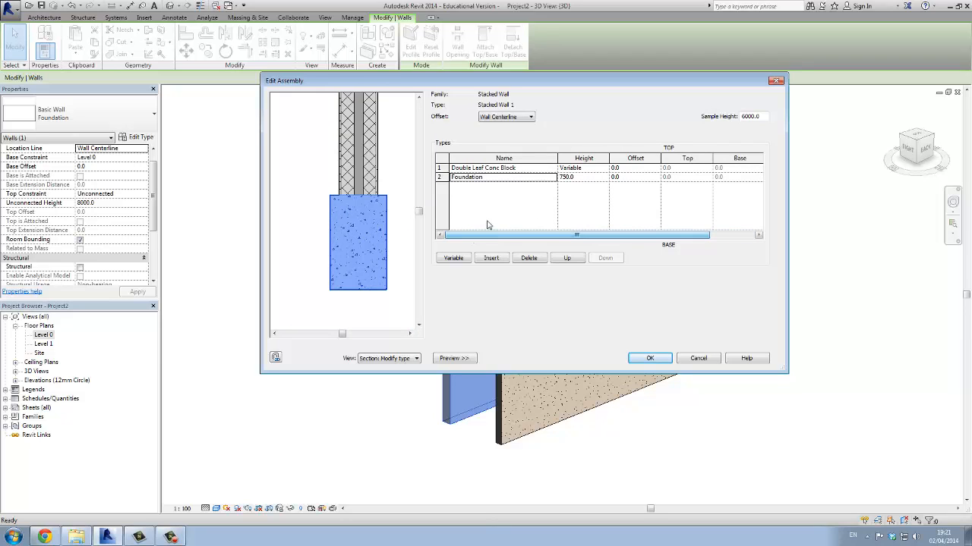
click(619, 168)
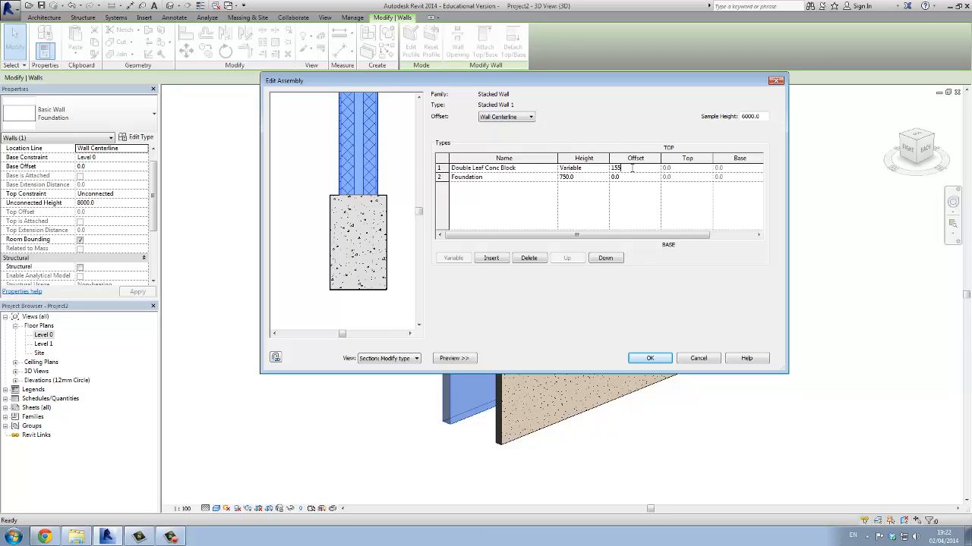
key(Tab)
key(Tab)
key(Tab)
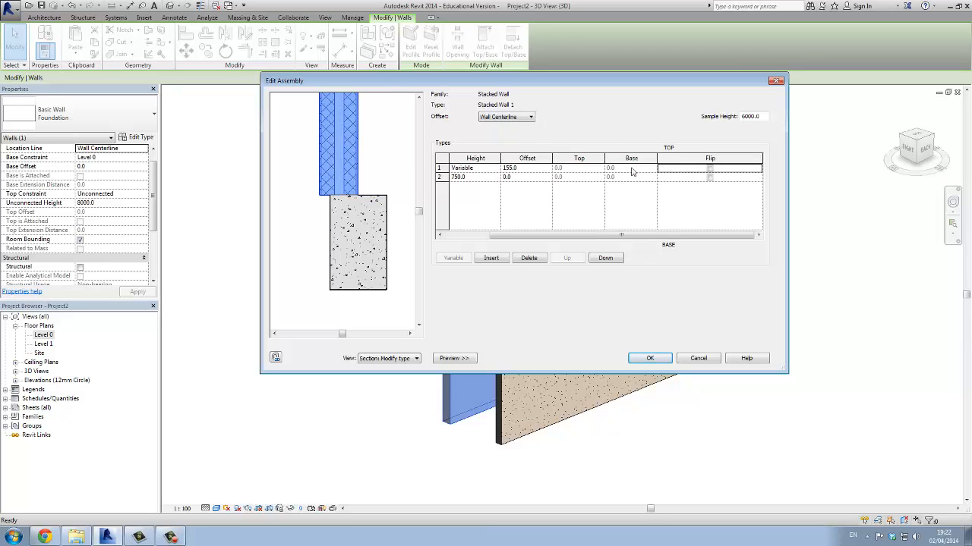
Set the top block segment's offset to -155 mm to shift it toward the opposite side of the foundation
click(536, 168)
key(Tab)
key(Tab)
key(Tab)
Reset the top block segment's offset to 0 so that it is centred over the foundation
click(534, 168)
text(0)
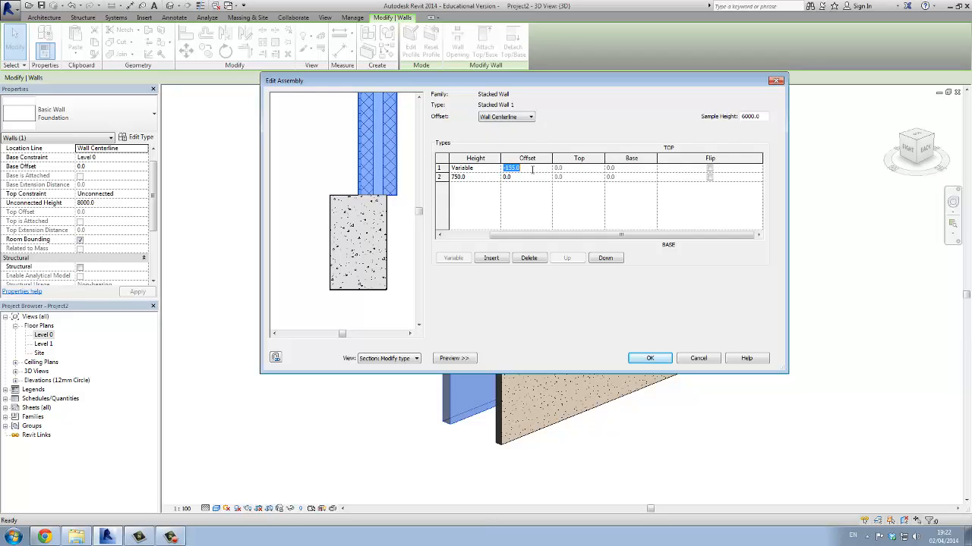
key(Tab)
key(Tab)
key(Tab)
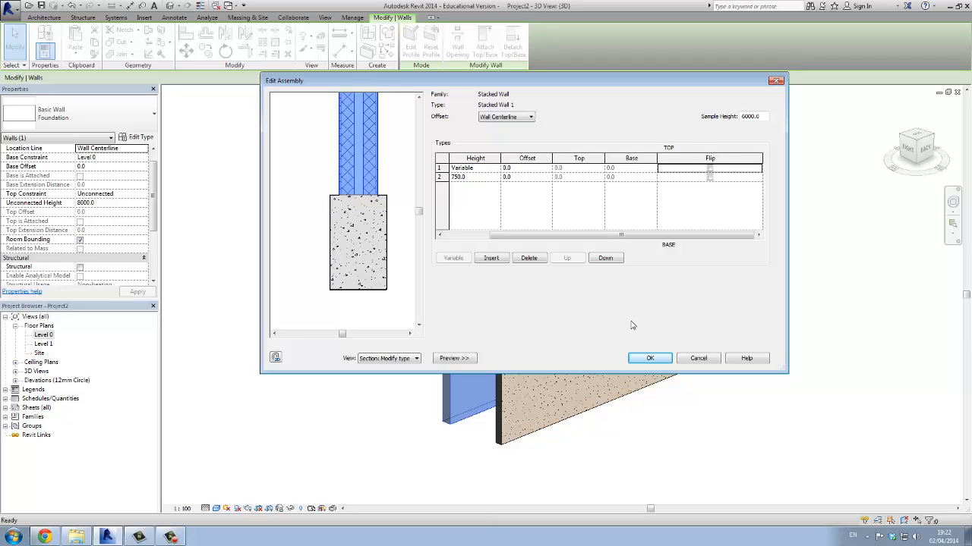
Accept the stacked wall's structure and apply the Stacked Wall 1 type to the selected rear wall
click(650, 358)
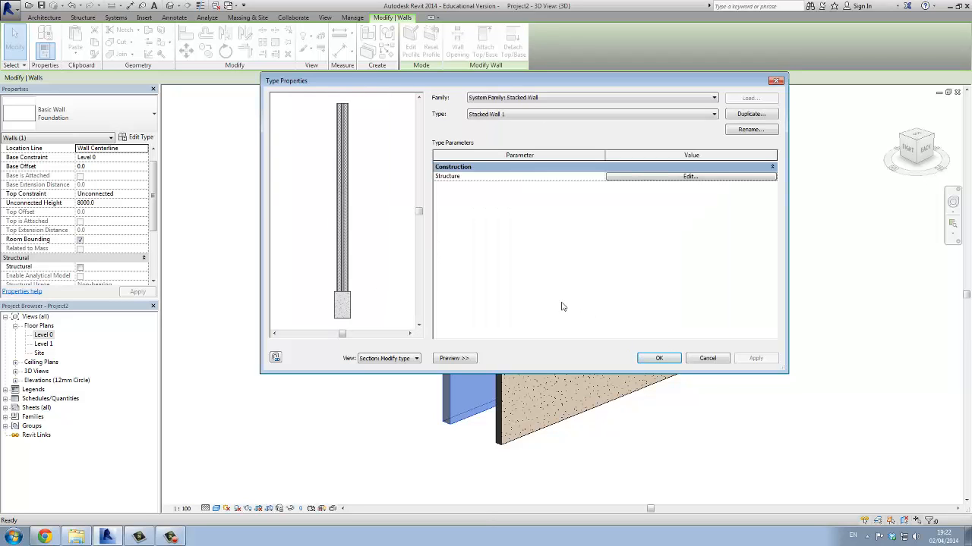
click(651, 357)
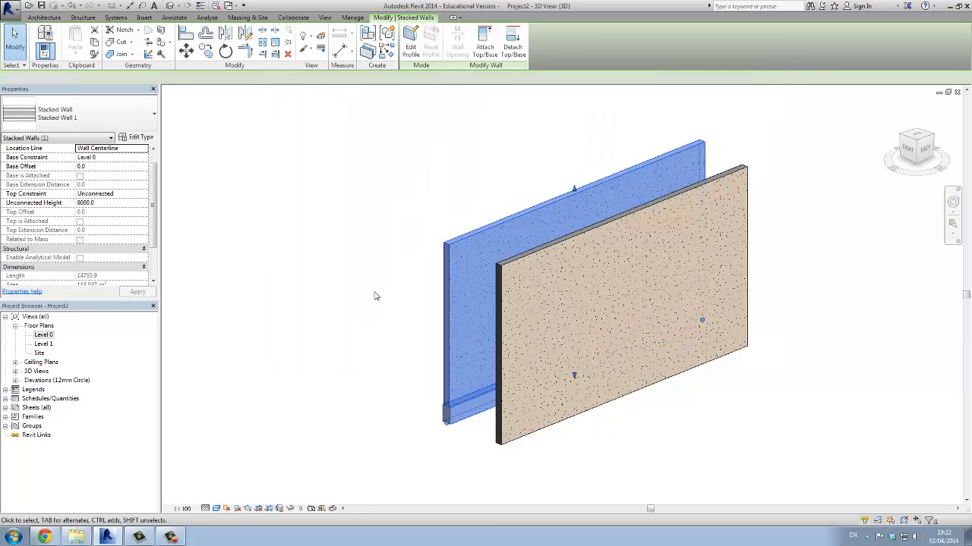
click(373, 296)
Delete the front Double Leaf Conc Block wall that hides the stacked wall in the 3D view
click(452, 345)
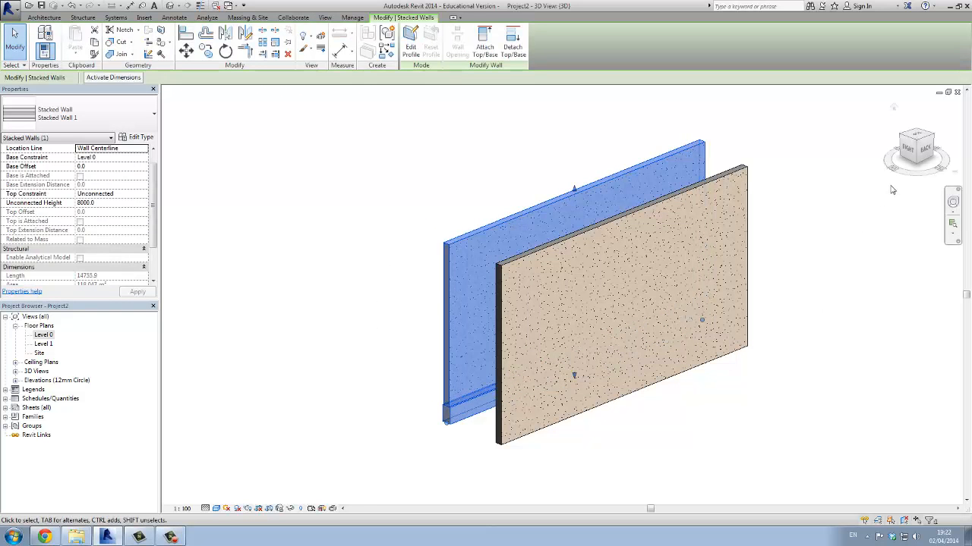
click(918, 142)
click(535, 248)
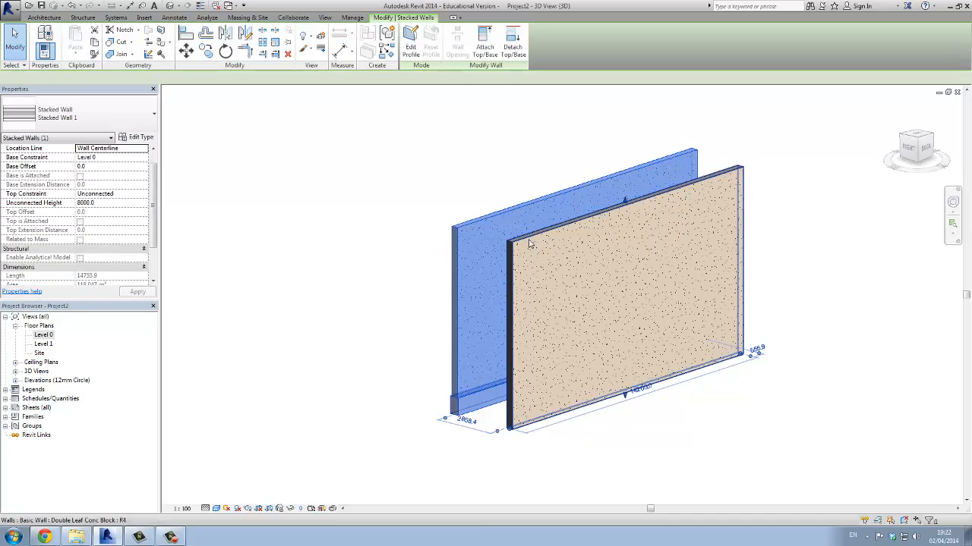
right_click(530, 240)
click(558, 389)
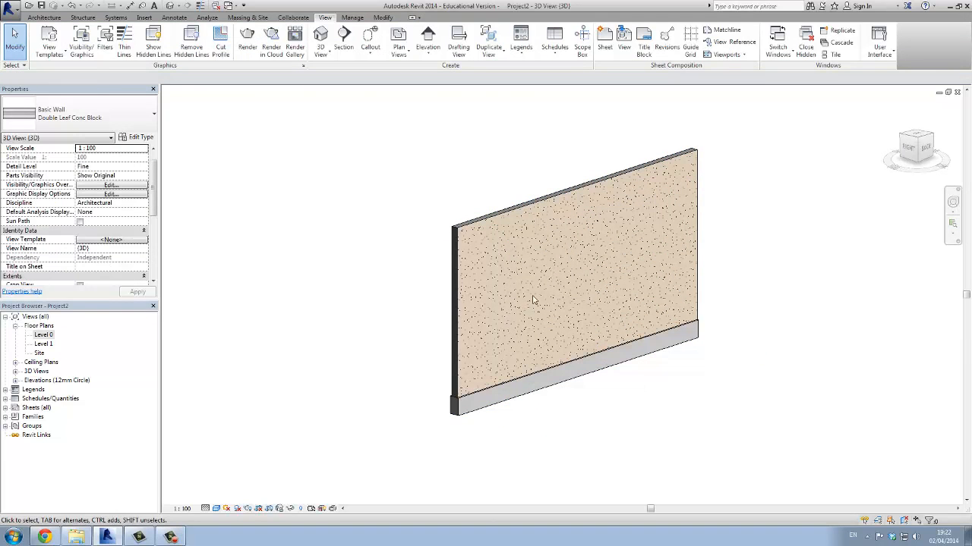
Turn the 3D view to examine the stacked wall and its foundation base from above
drag(918, 141, 864, 160)
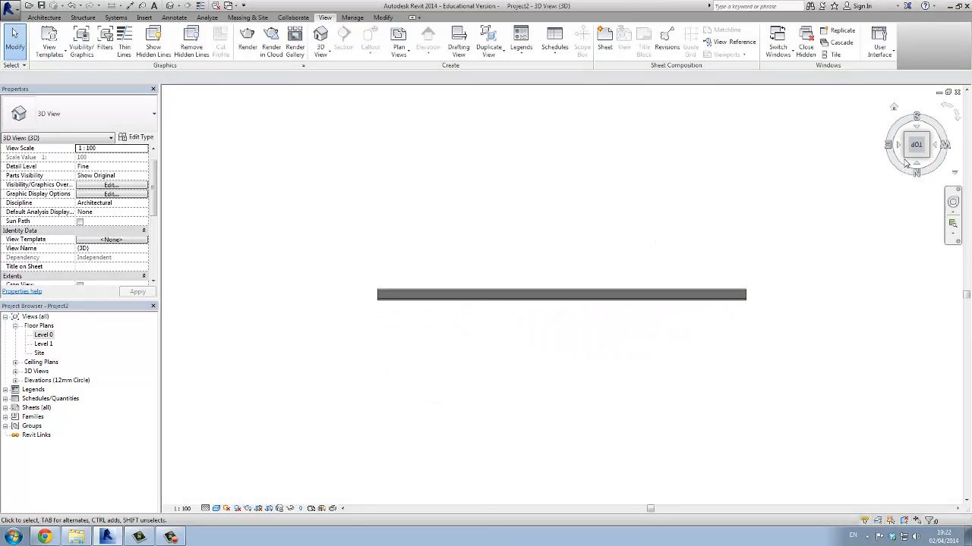